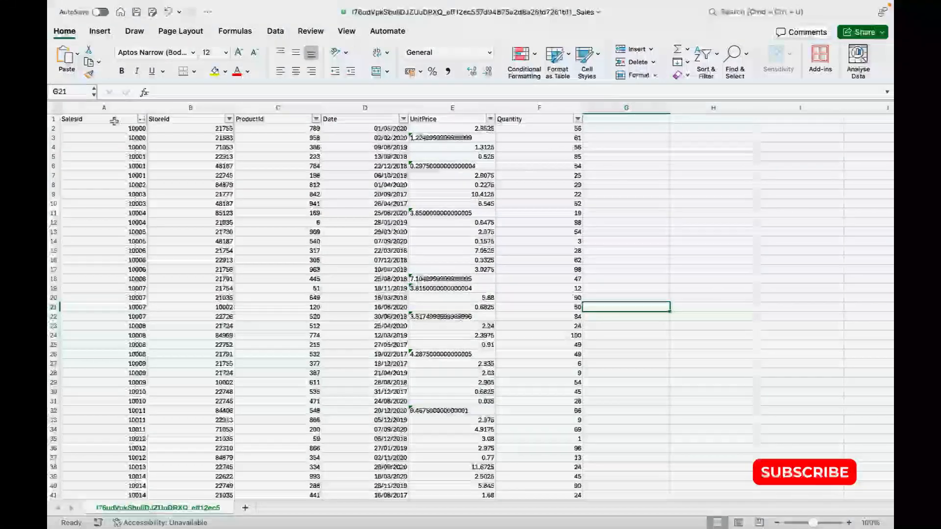
Step: Filter the ProductId column to show only product 789 and check the StoreId values of those sales
mouse_move(509, 4)
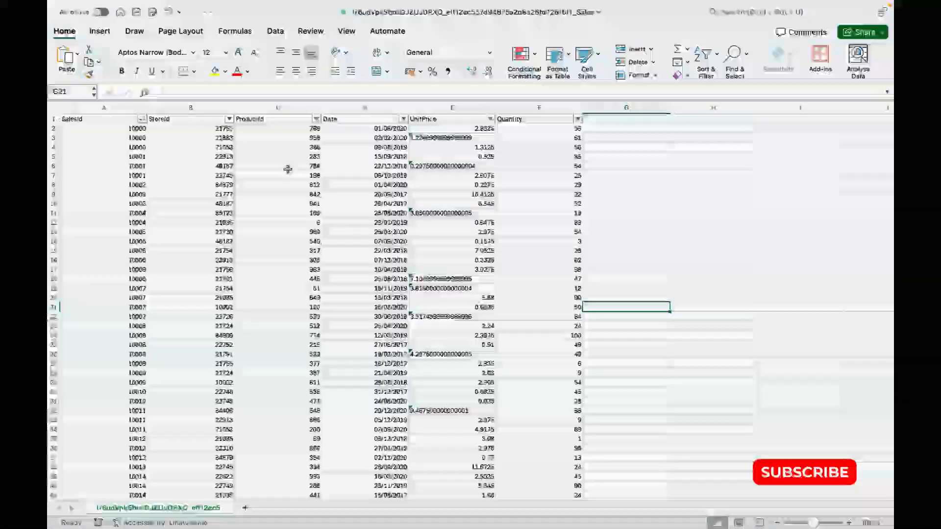
left_click(316, 120)
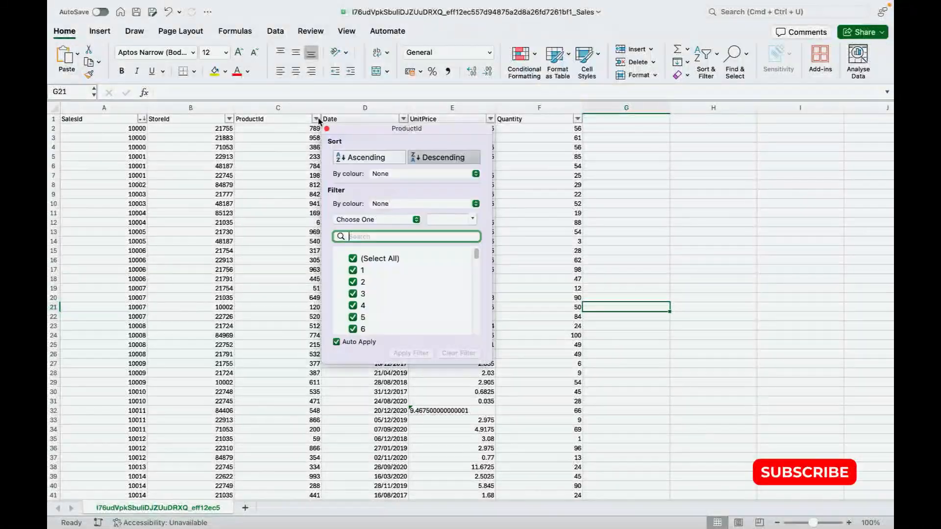
left_click(354, 260)
left_click(354, 261)
scroll(385, 309, "down", 5)
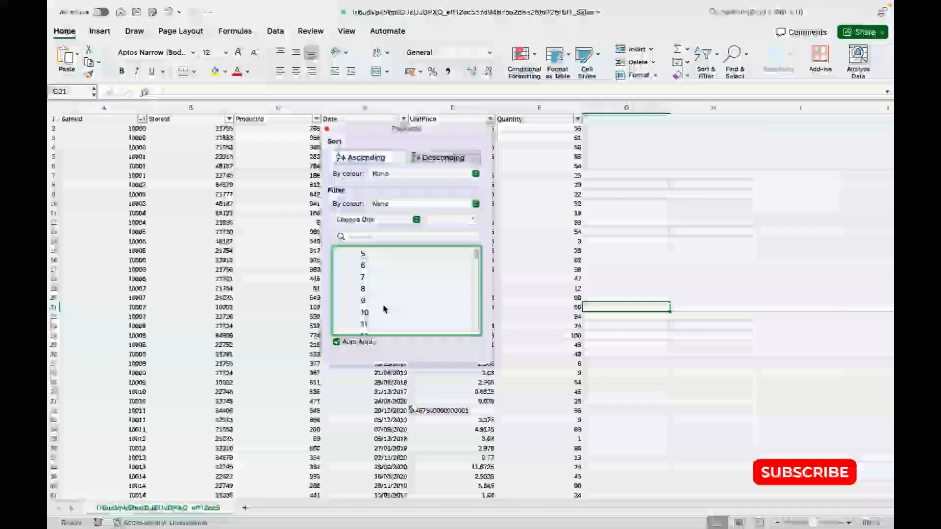
scroll(385, 309, "down", 15)
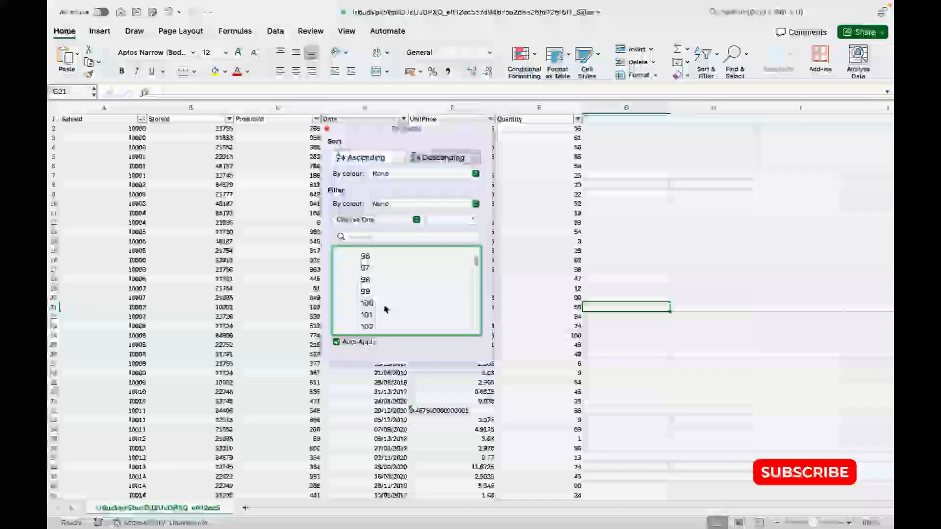
scroll(386, 310, "down", 20)
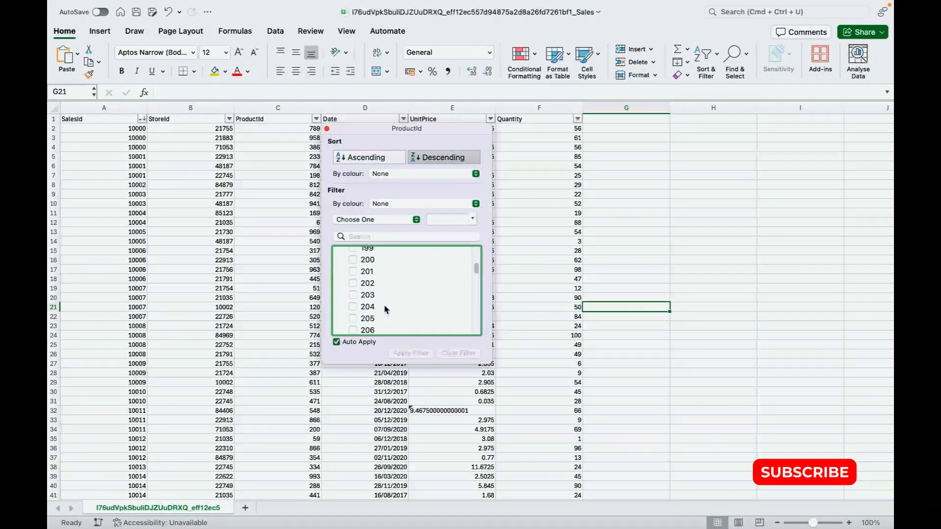
scroll(386, 309, "down", 20)
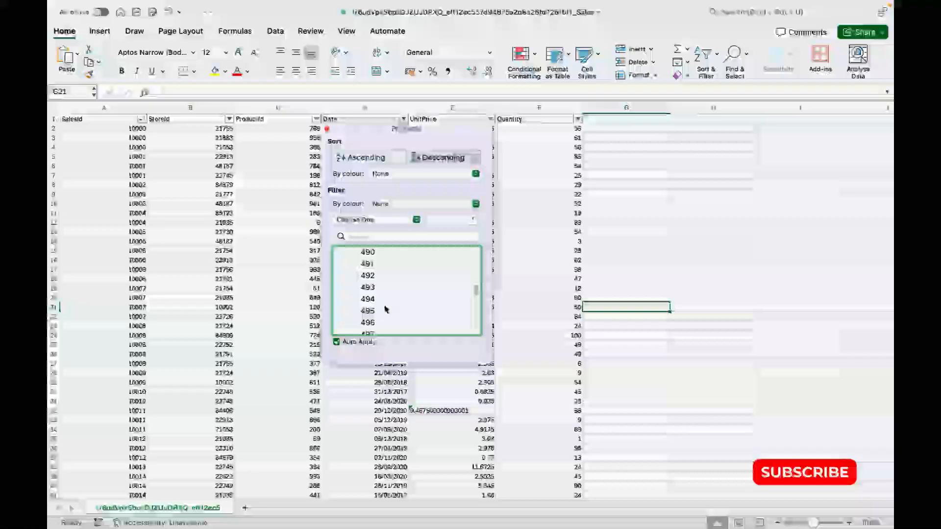
scroll(386, 309, "down", 20)
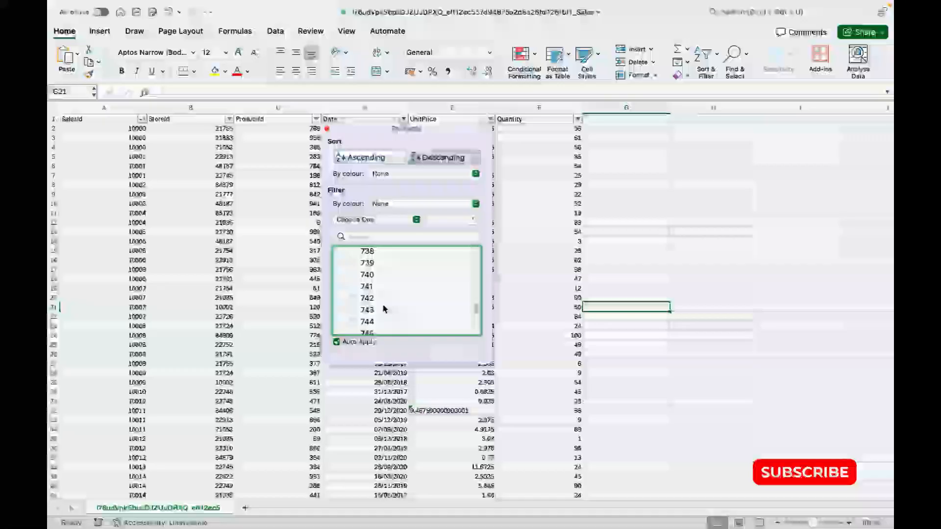
scroll(386, 309, "up", 2)
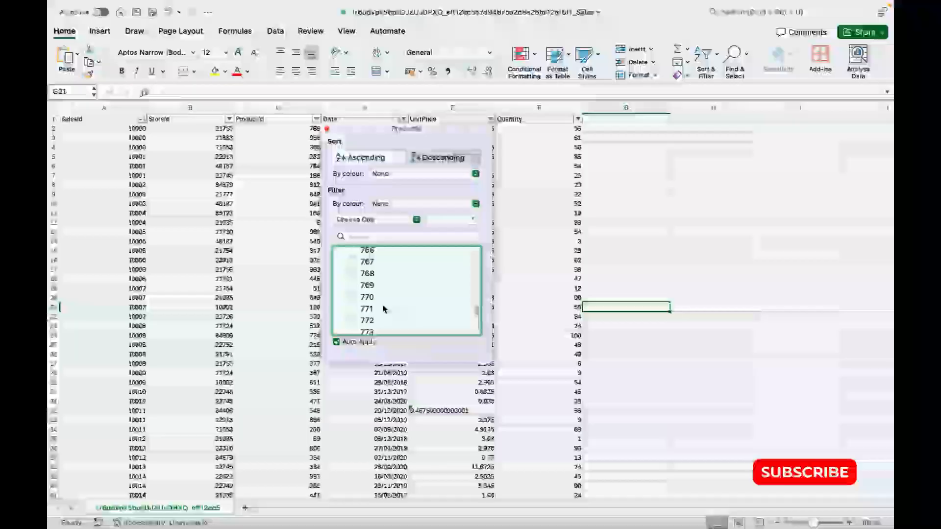
scroll(385, 309, "down", 3)
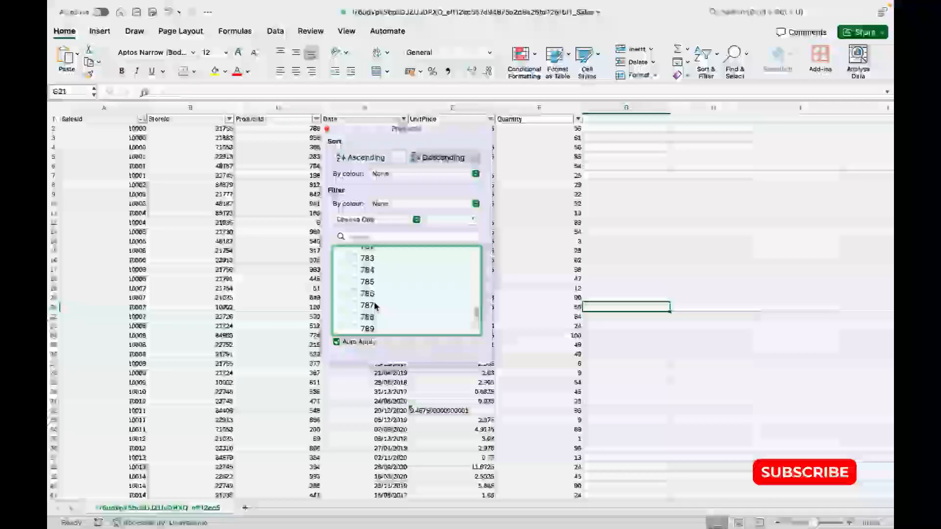
left_click(362, 324)
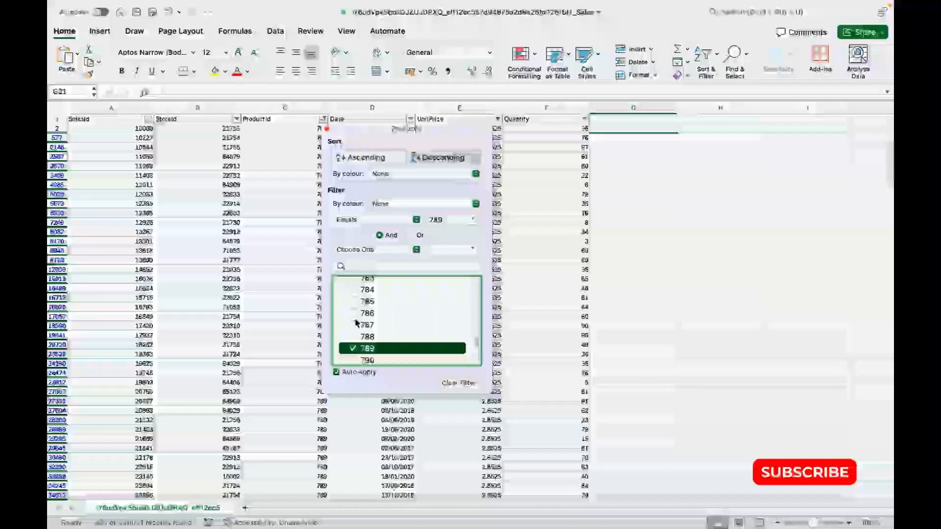
left_click(641, 256)
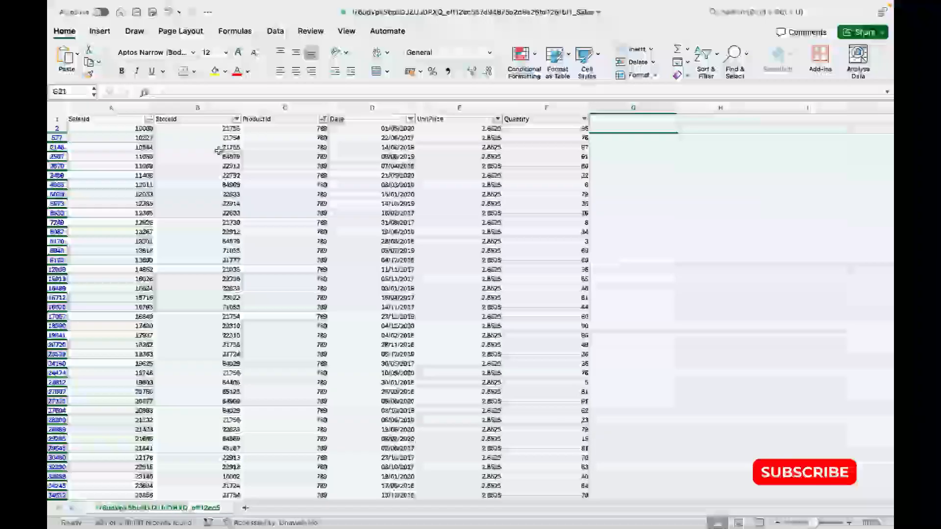
left_click(234, 125)
left_click(236, 146)
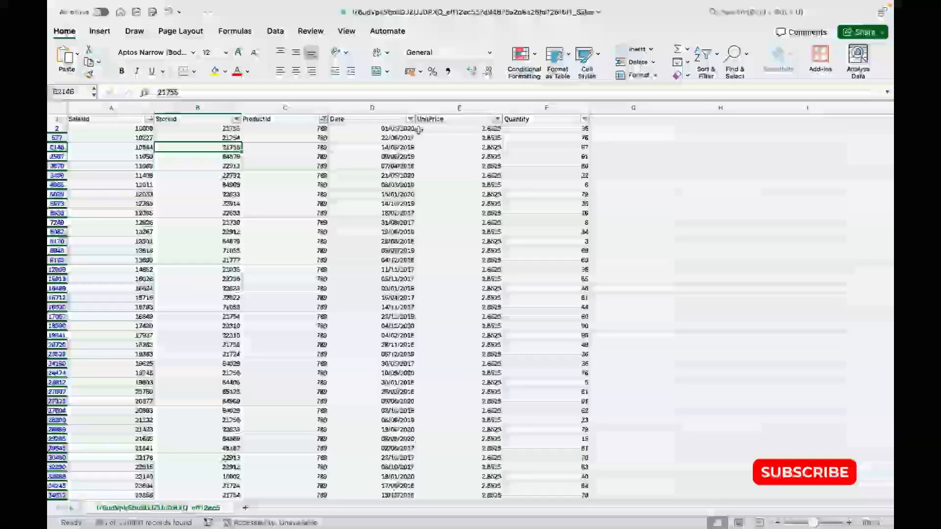
Step: Reset the ProductId filter to include all products again
left_click(323, 119)
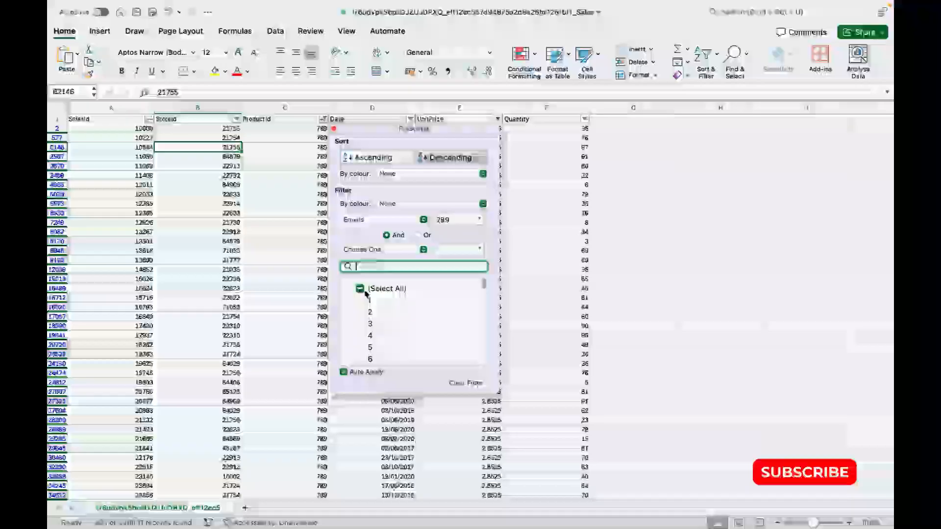
left_click(360, 289)
left_click(579, 278)
Step: Review the ProductId, Date, UnitPrice and Quantity columns of the sales data one after another
left_click(278, 109)
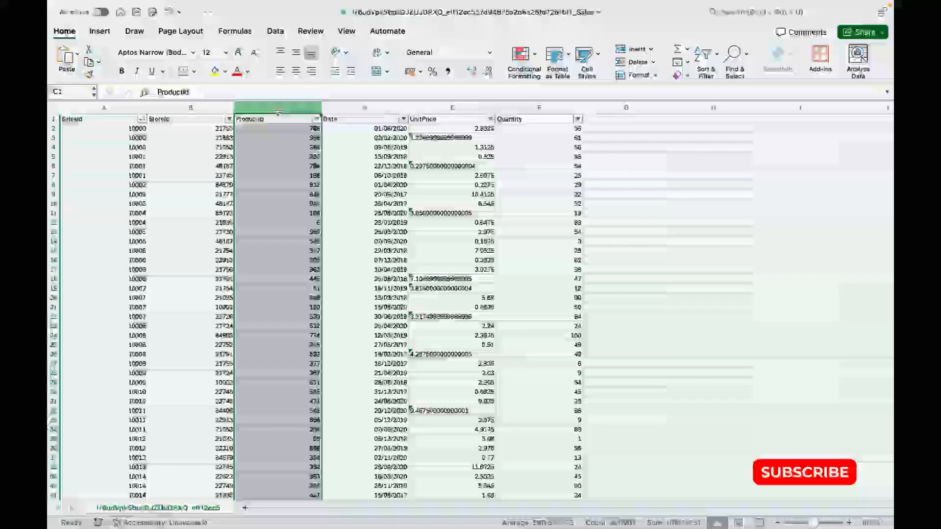
left_click(352, 119)
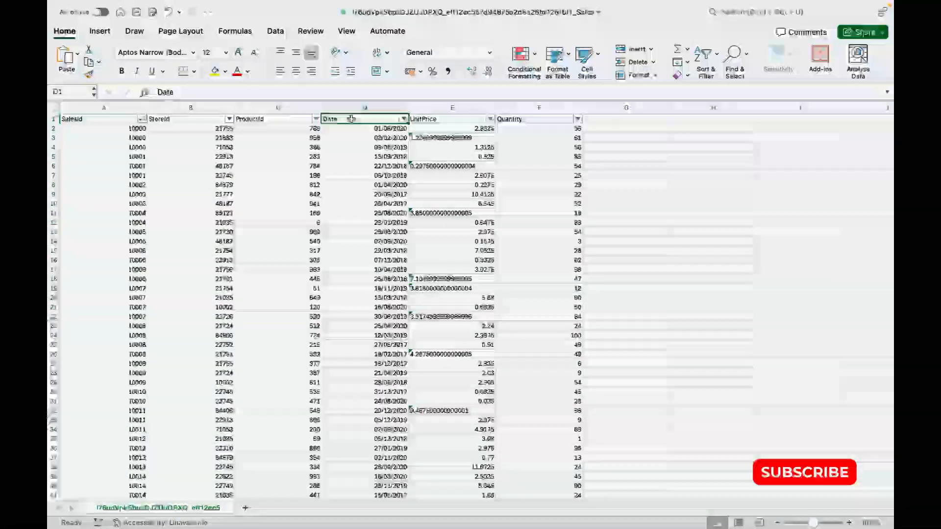
left_click(365, 107)
left_click(444, 108)
left_click(523, 108)
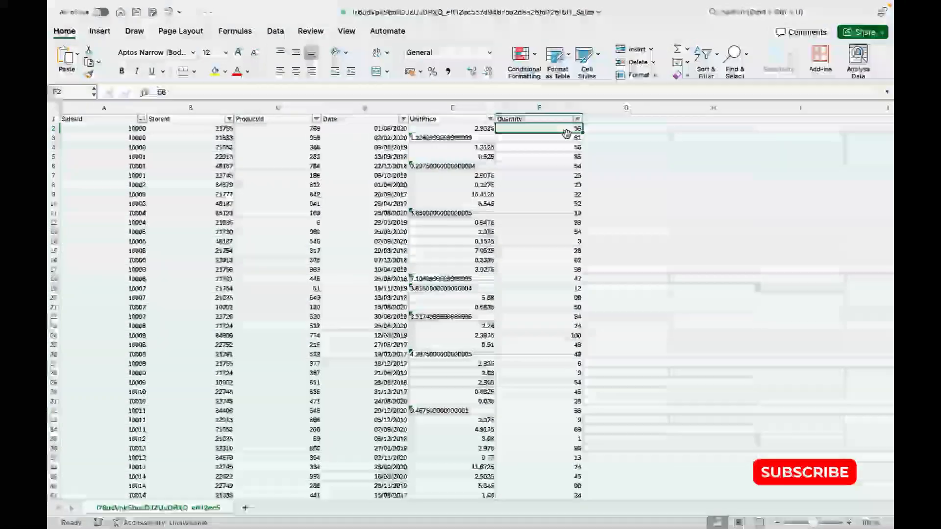
left_click(529, 110)
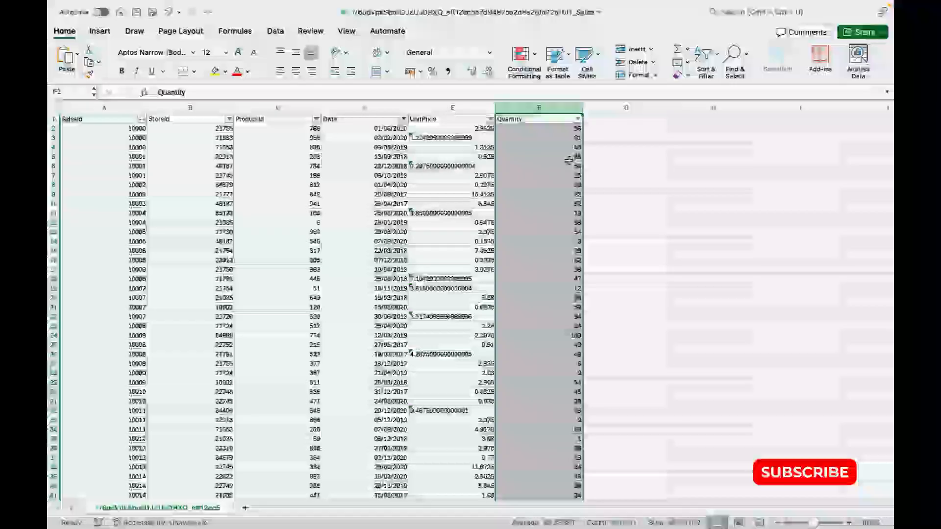
left_click(450, 166)
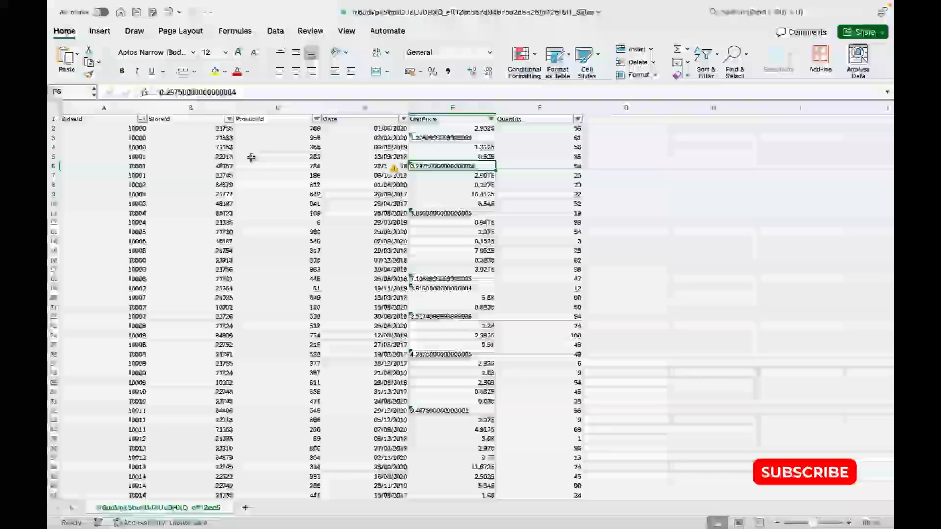
Step: Examine the StoreId, ProductId, Date and UnitPrice columns as candidate fields for summarising the sales
left_click(187, 108)
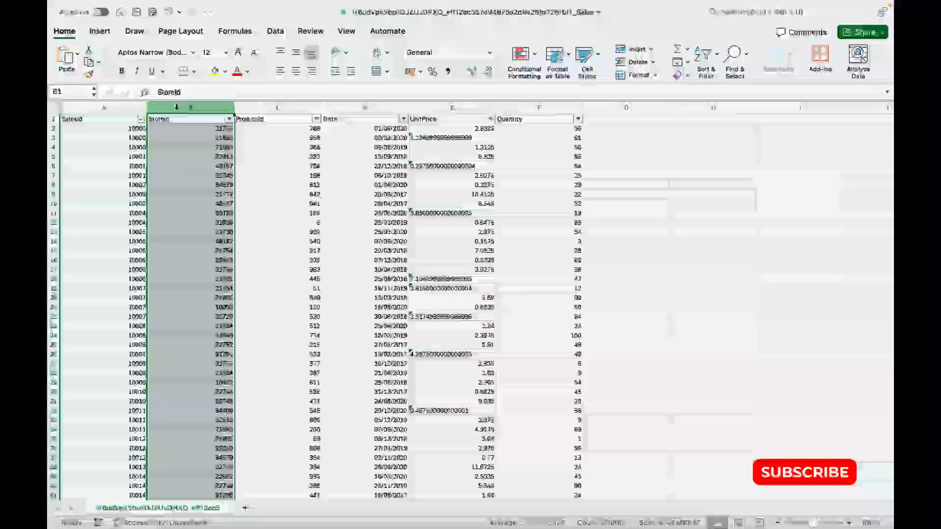
left_click(279, 109)
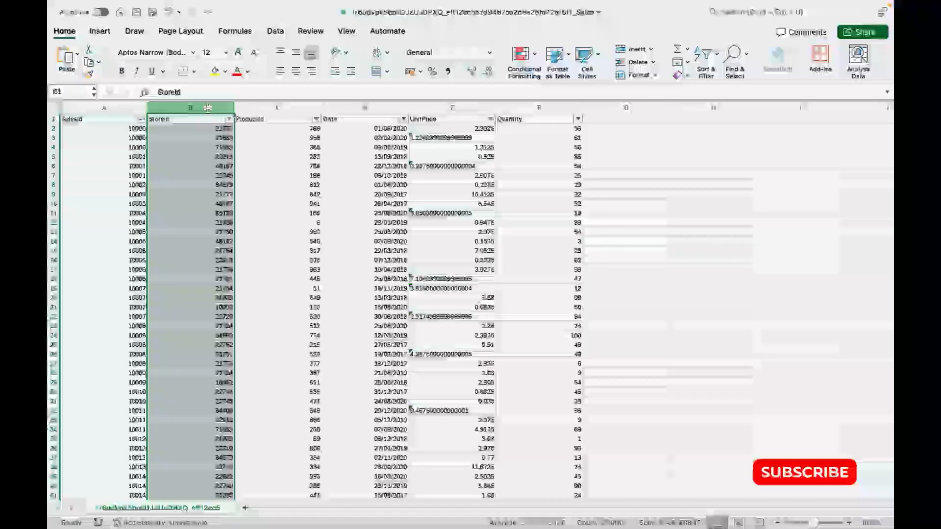
left_click(355, 109)
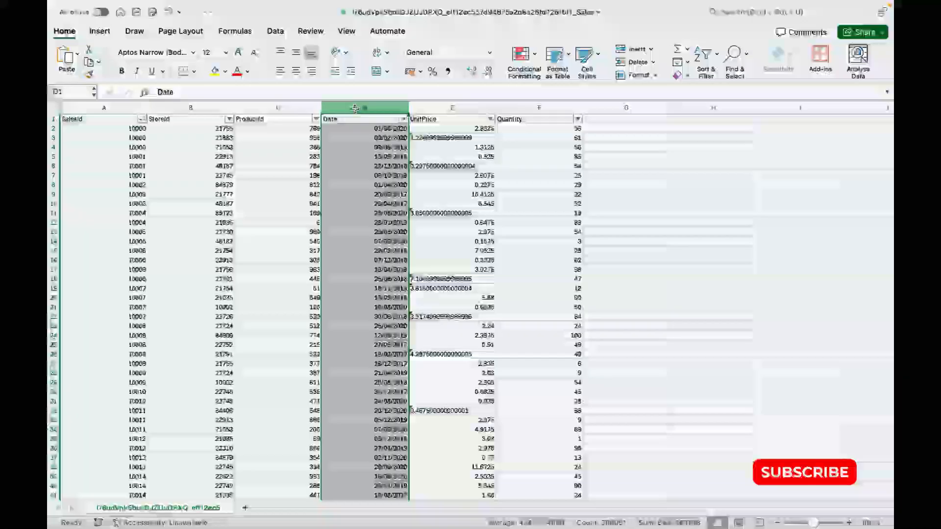
left_click(436, 106)
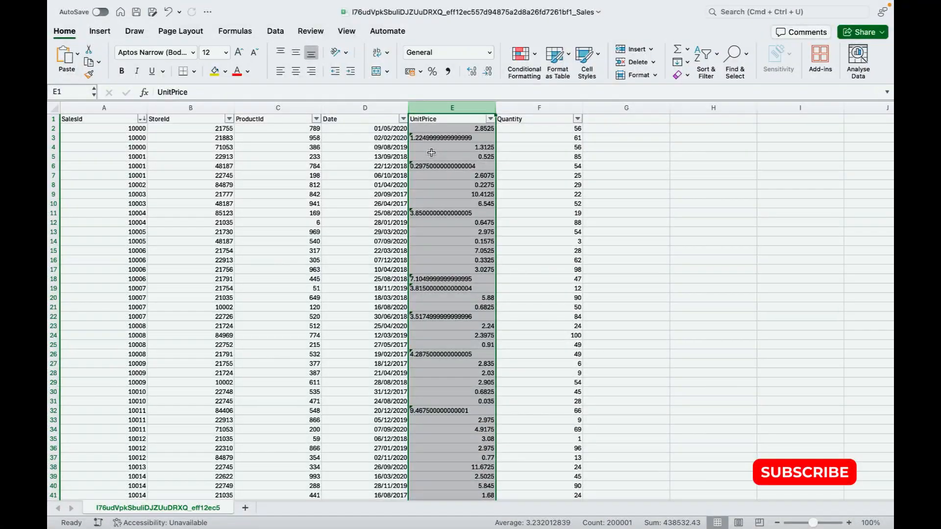
left_click(298, 217)
left_click(298, 157)
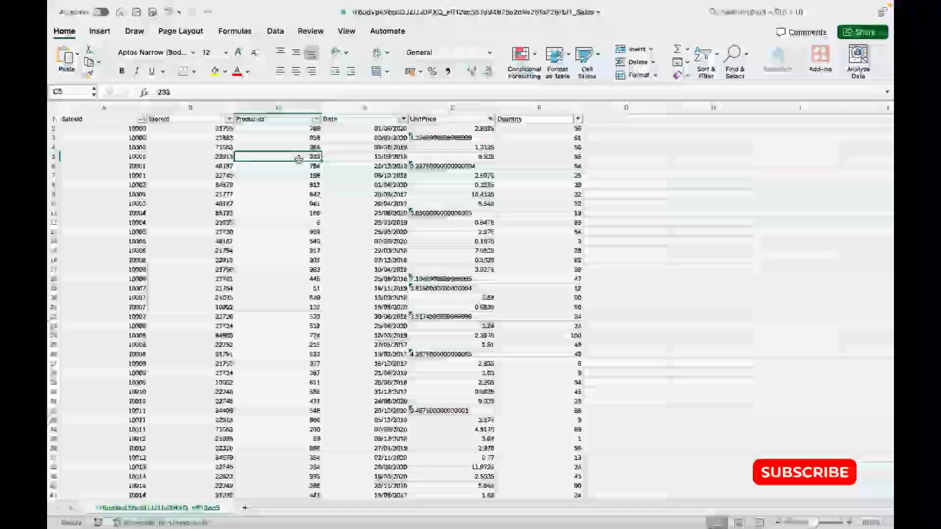
Step: Create a pivot table from the whole sales data range and place it on a new worksheet
left_click(95, 127)
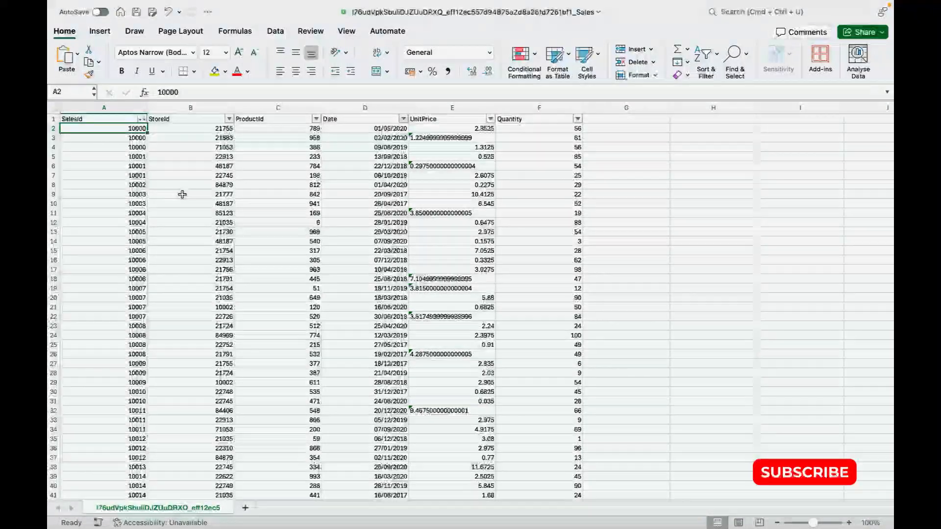
left_click(100, 31)
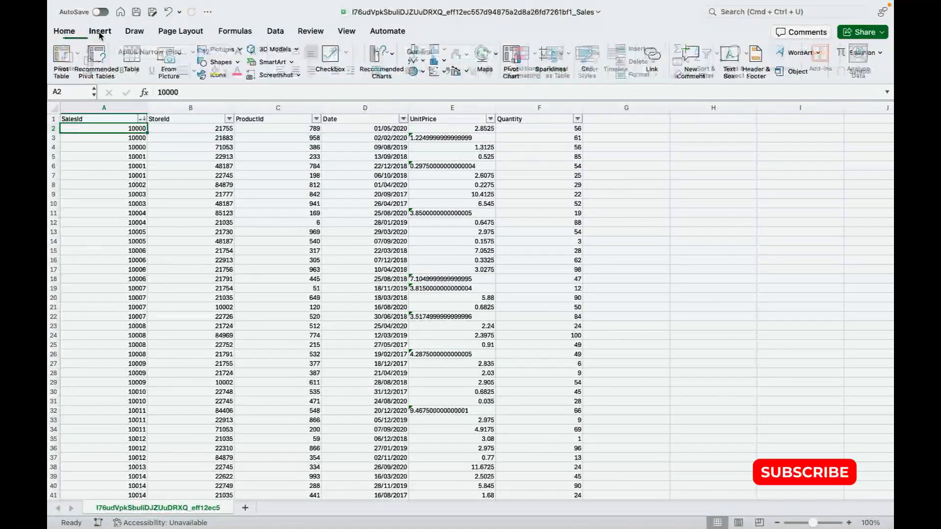
left_click(63, 59)
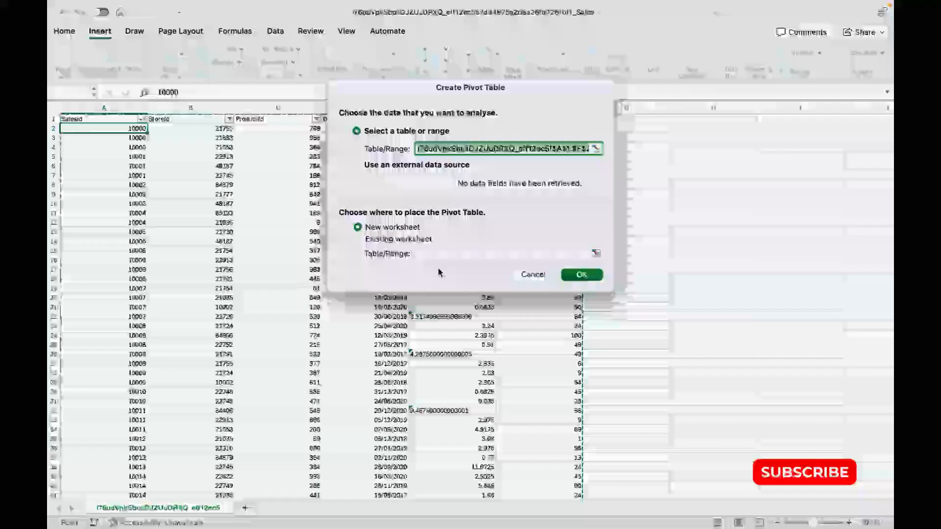
left_click(370, 240)
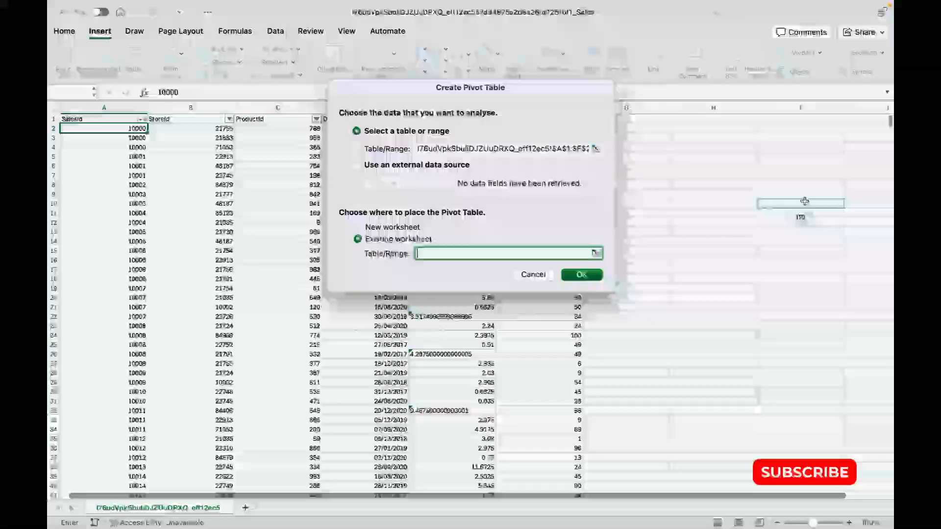
left_click(374, 229)
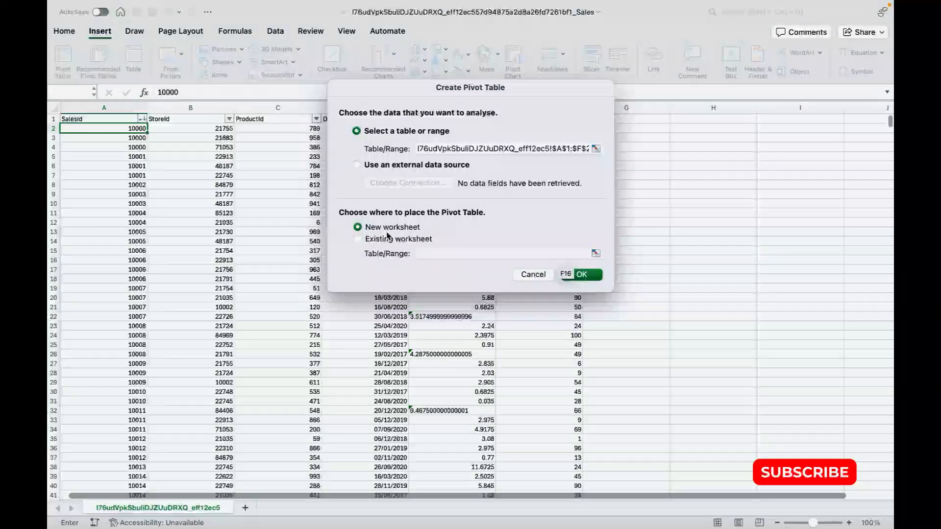
left_click(582, 275)
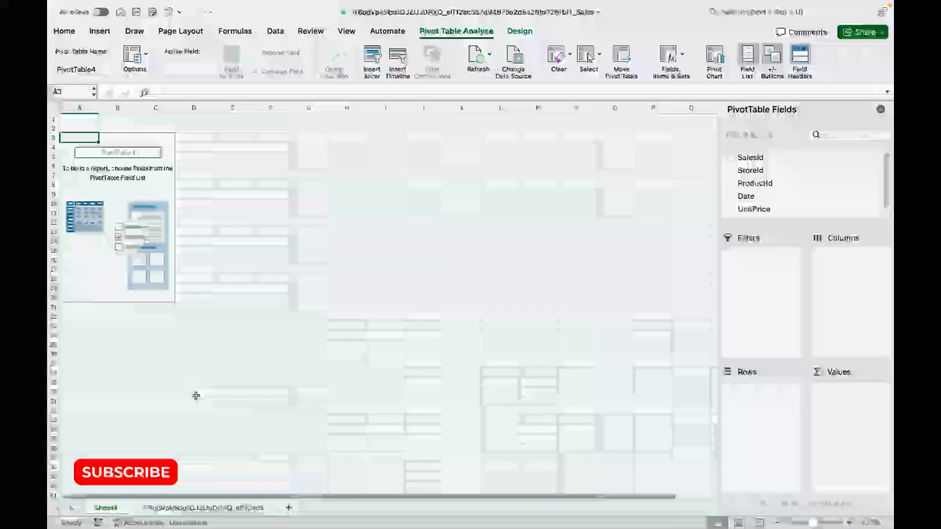
Step: Rename the new pivot table worksheet as Pivot Sales
double_click(112, 509)
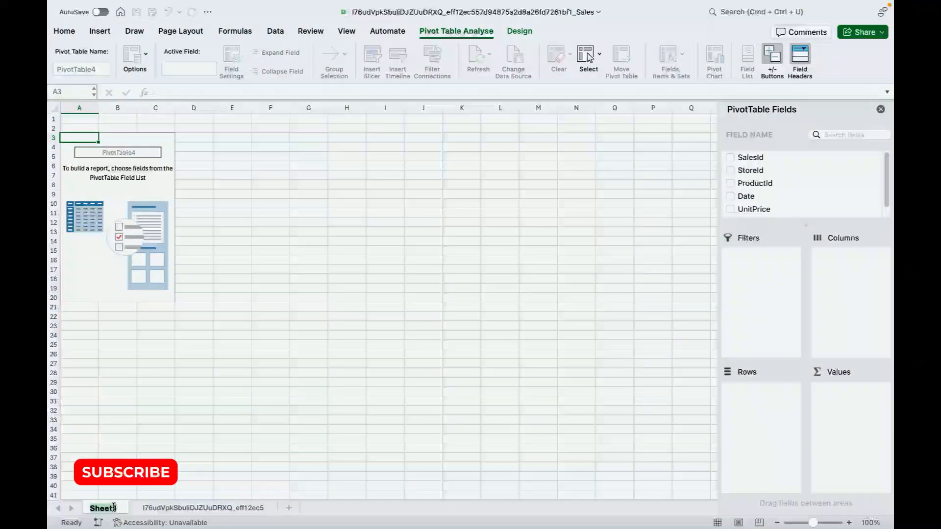
type("Pivit")
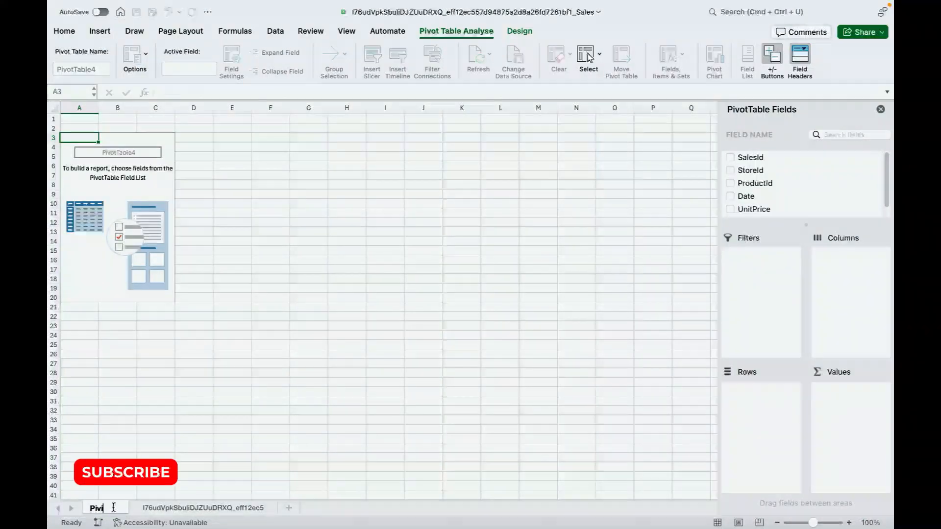
key("BackSpace")
key("BackSpace")
type("ot Sales")
key("Return")
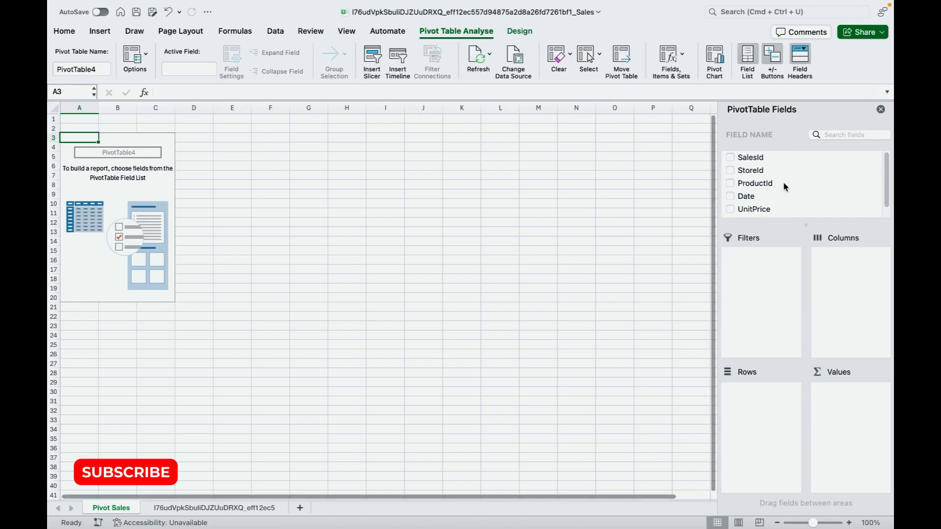
Step: Add the StoreId field to the pivot table's Columns area and inspect the resulting store headings
scroll(776, 180, "down", 1)
scroll(777, 179, "up", 1)
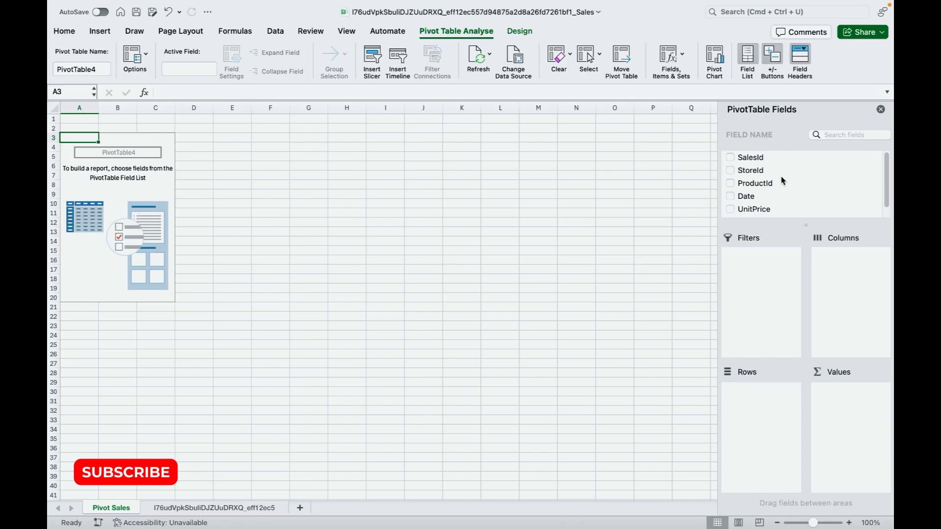
scroll(777, 179, "down", 1)
scroll(776, 205, "up", 1)
left_click_drag(746, 174, 850, 271)
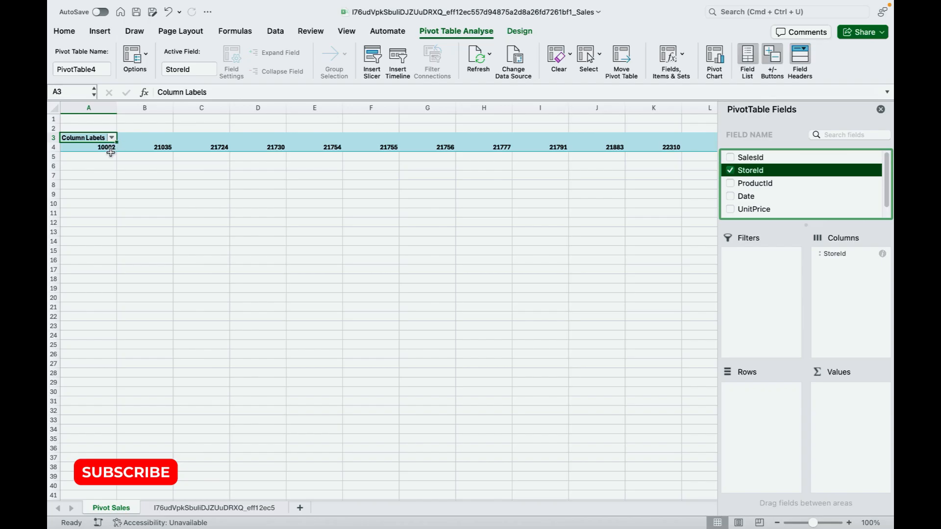
left_click(169, 148)
left_click(221, 148)
left_click(343, 167)
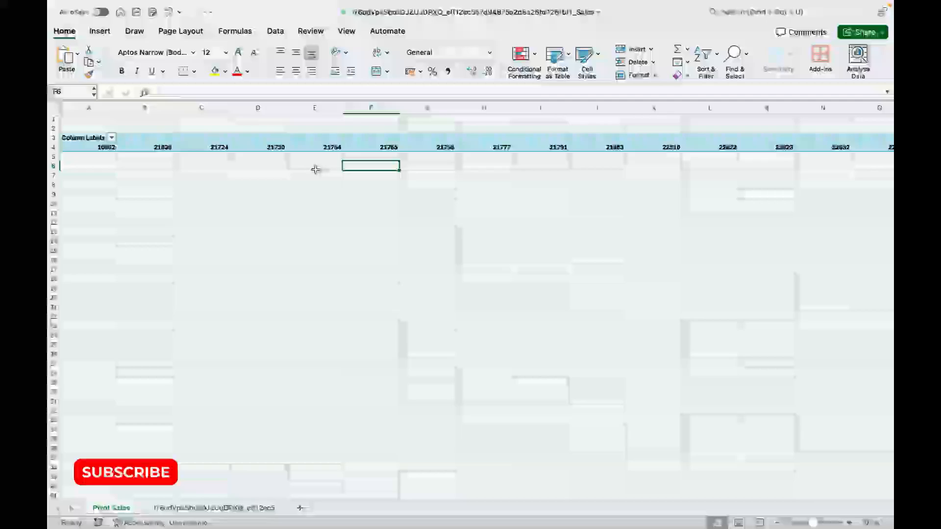
Step: Review the store headings across to the Grand Total column and add the UnitPrice field to the pivot table's Values area
scroll(340, 160, "right", 10)
scroll(341, 159, "right", 15)
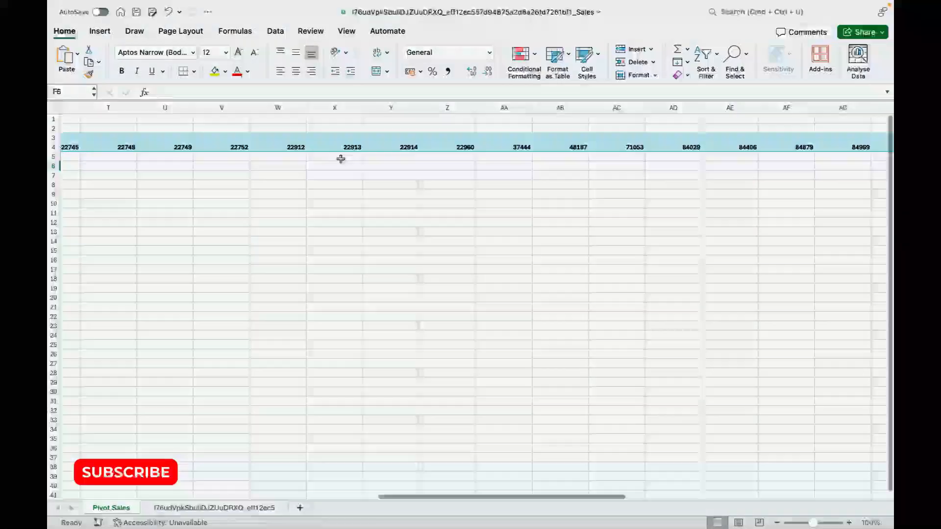
scroll(341, 159, "left", 3)
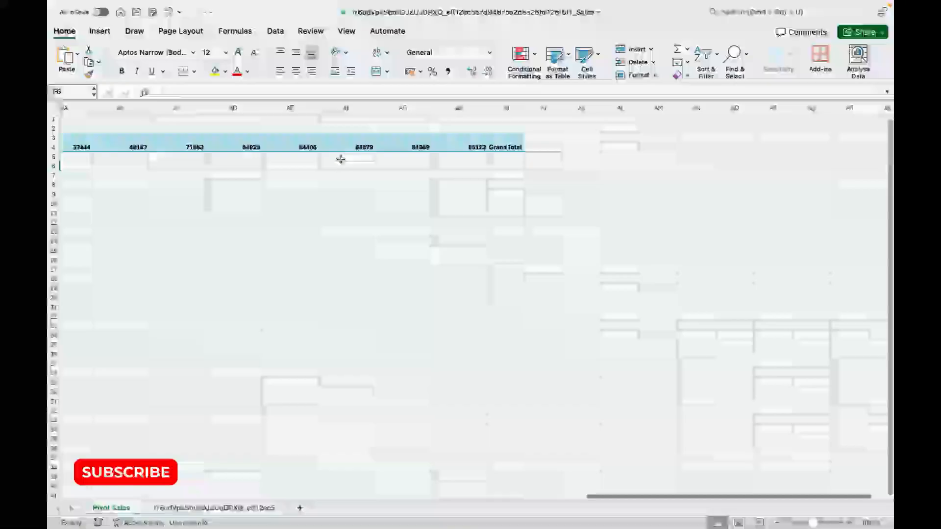
scroll(341, 160, "left", 20)
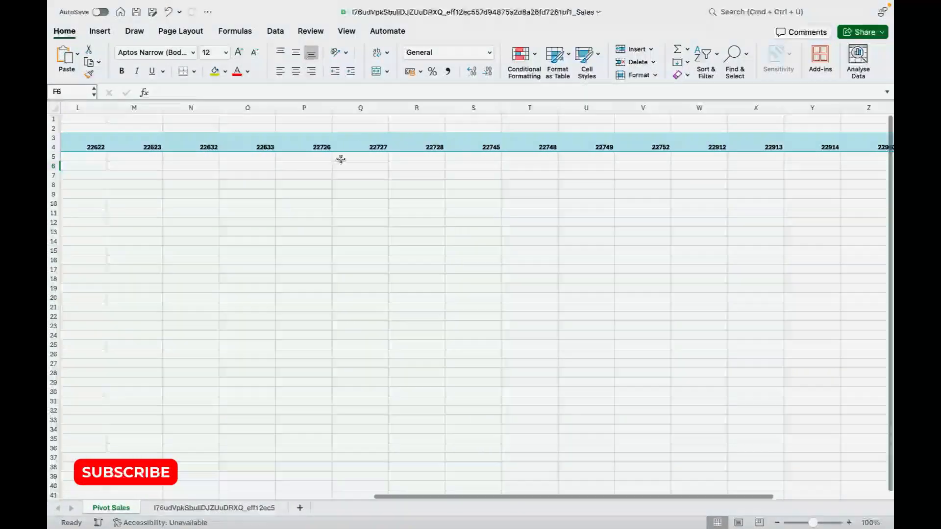
scroll(340, 159, "left", 2)
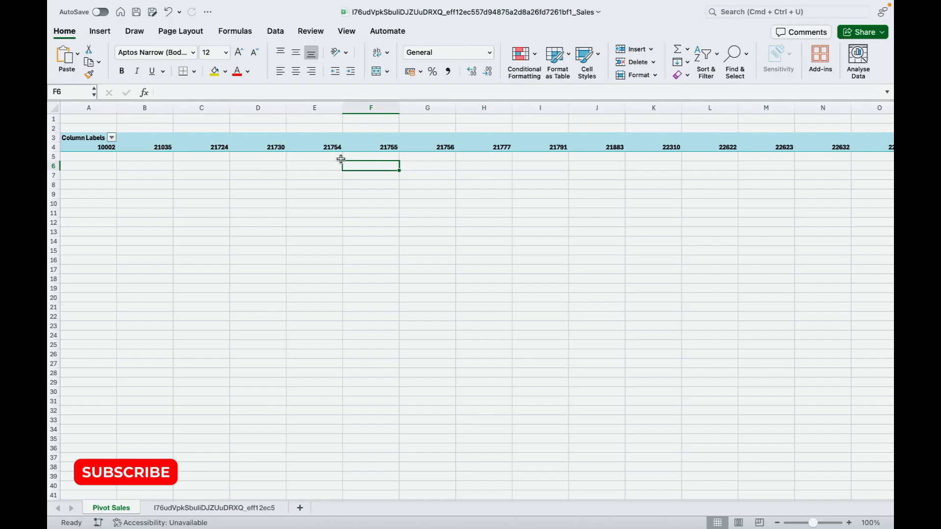
left_click(101, 148)
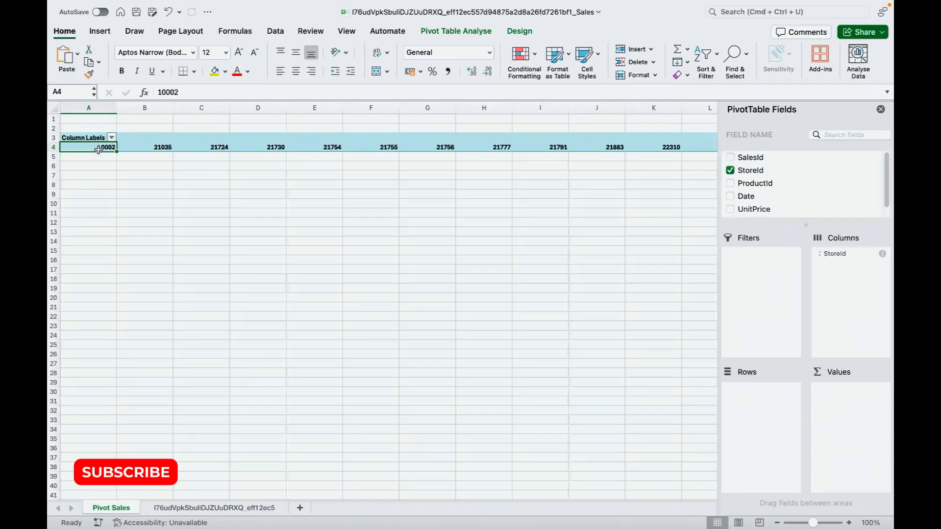
scroll(806, 209, "down", 1)
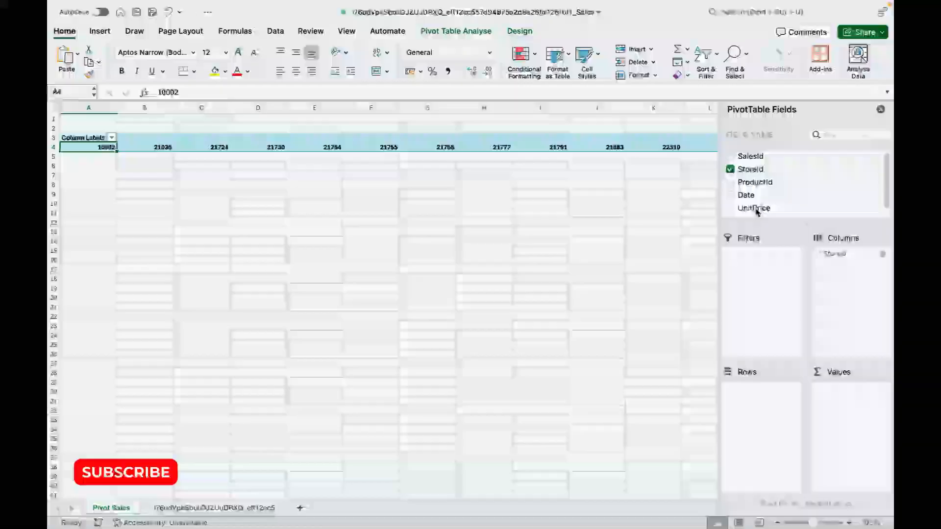
left_click_drag(756, 208, 841, 389)
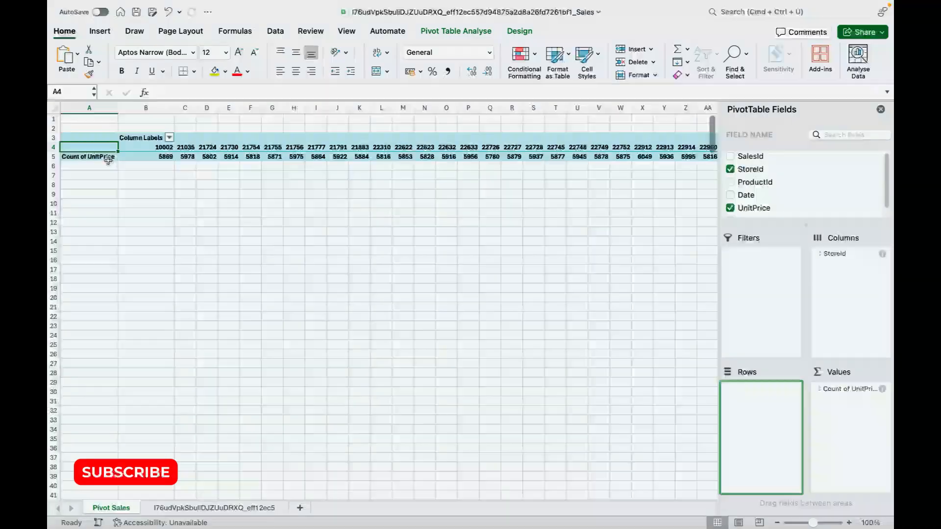
Step: Change the UnitPrice value field's settings to summarise by Sum
left_click(852, 389)
right_click(854, 390)
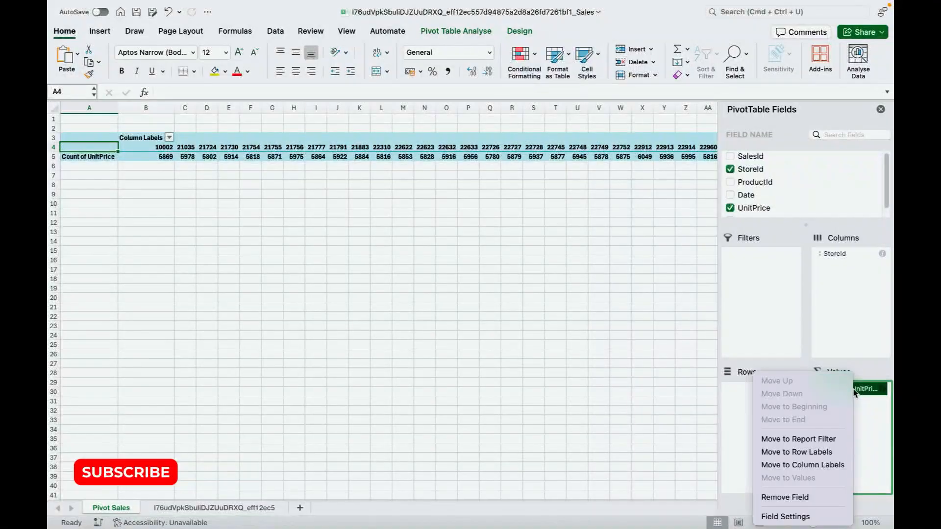
left_click(881, 390)
left_click(882, 389)
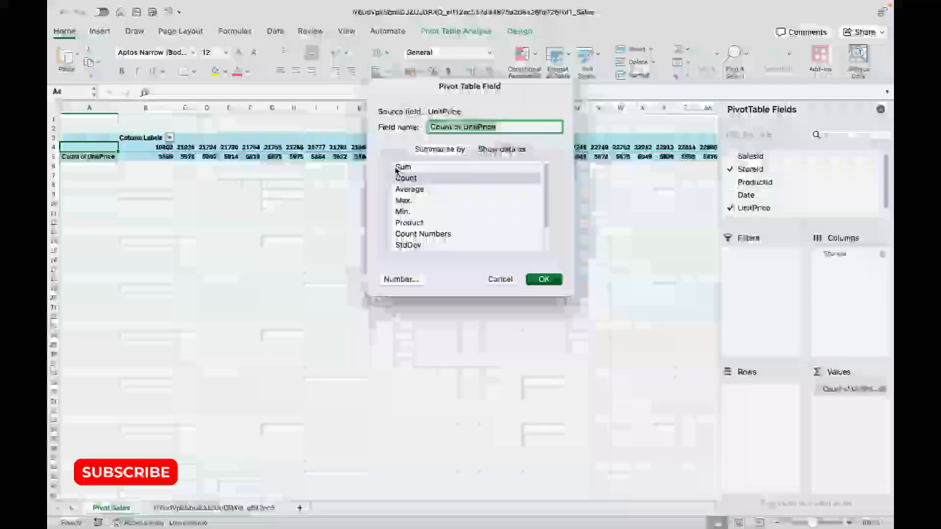
left_click(402, 167)
left_click(542, 279)
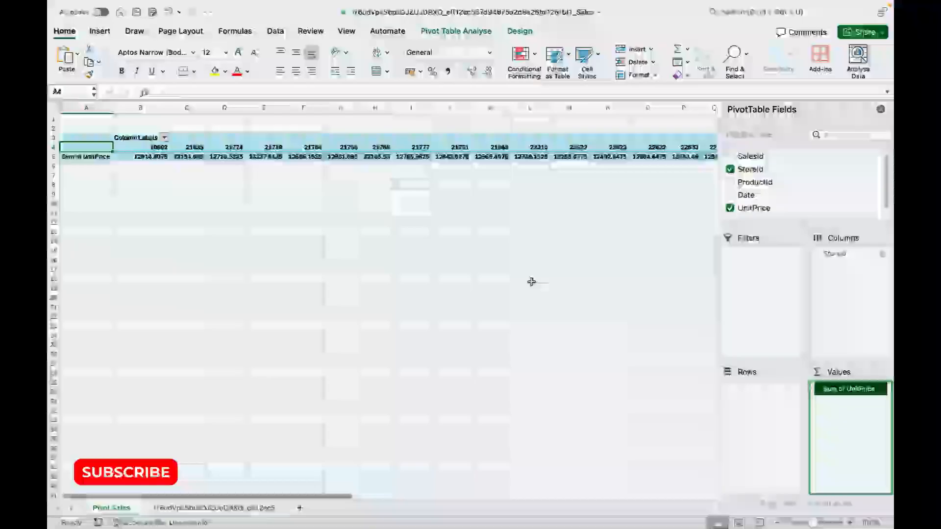
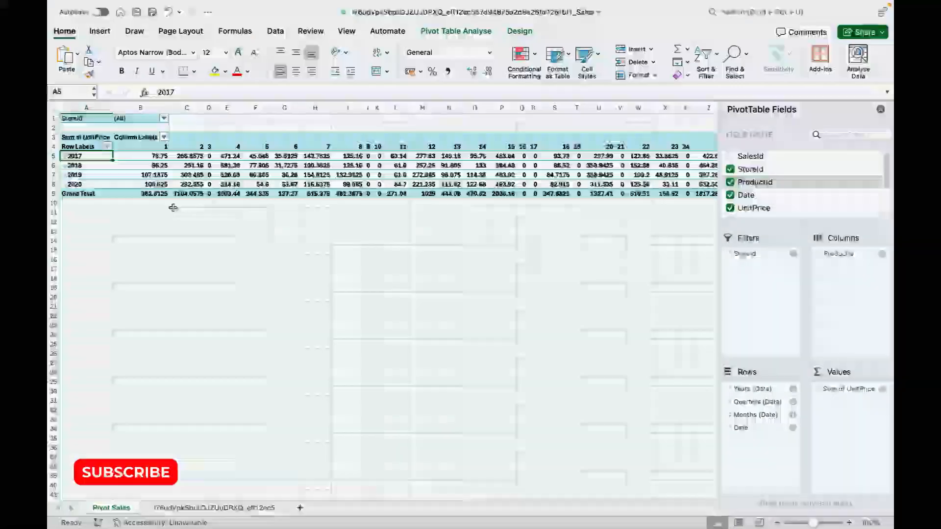
Step: Inspect the StoreId filter's options and examine the yearly UnitPrice sums across the ProductId columns
left_click(164, 120)
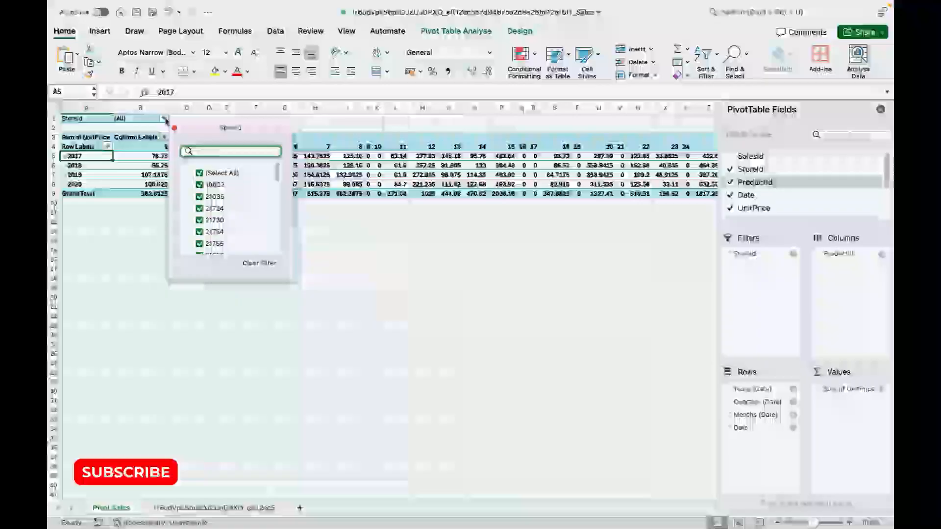
left_click(777, 309)
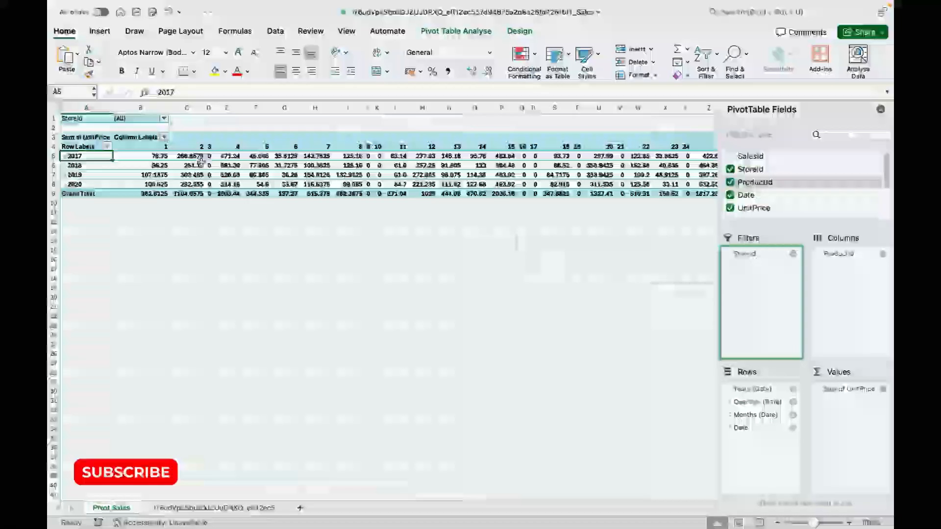
left_click(503, 156)
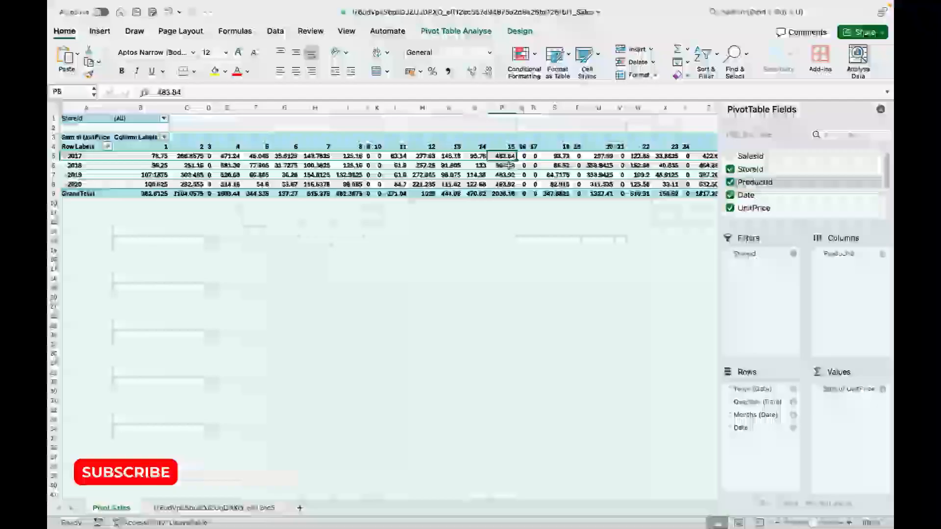
scroll(389, 316, "right", 10)
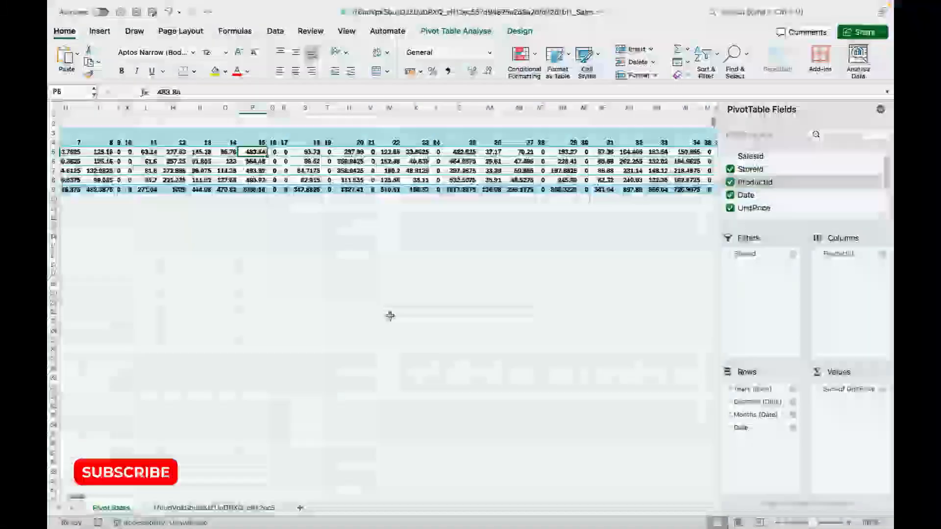
scroll(389, 316, "right", 20)
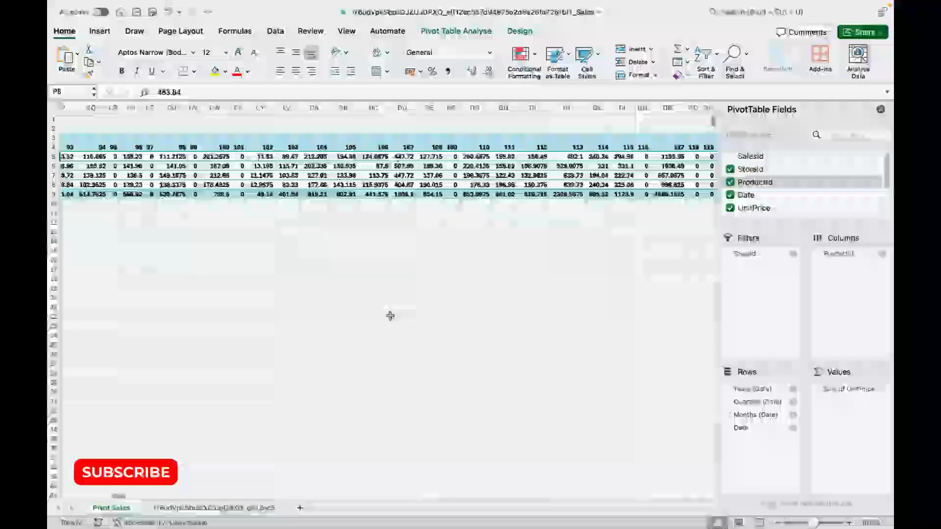
scroll(389, 316, "right", 20)
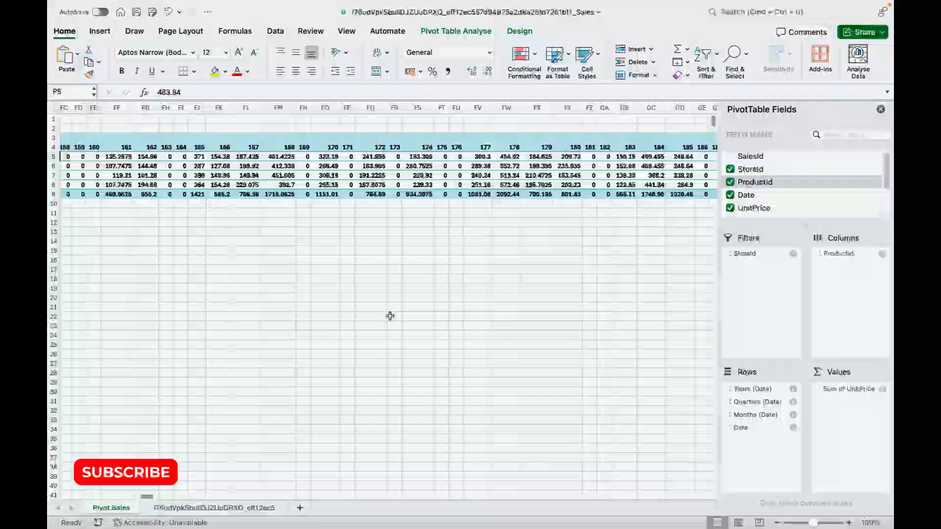
scroll(389, 316, "left", 20)
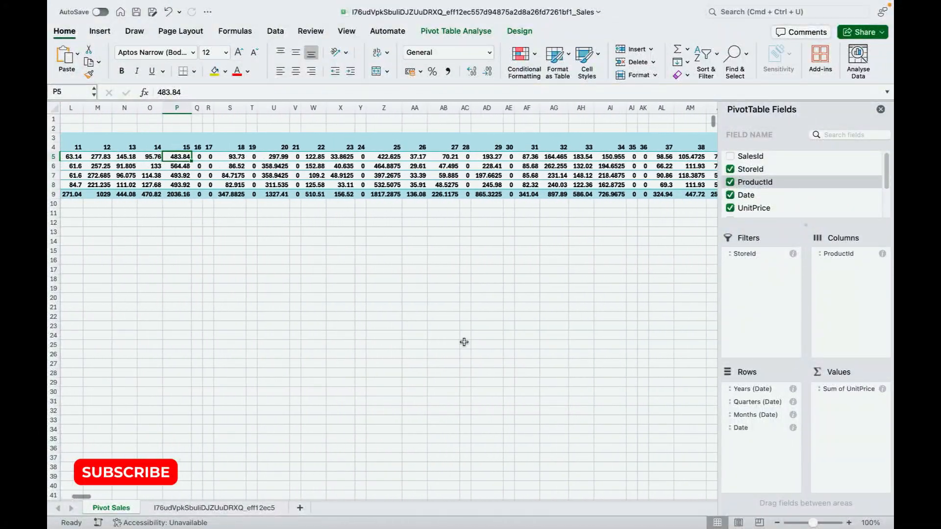
scroll(464, 342, "left", 10)
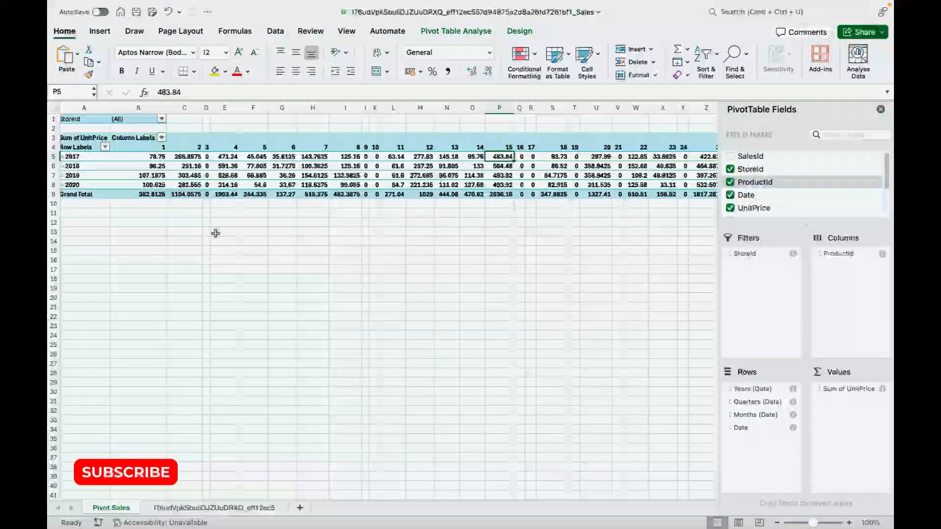
Step: Filter the pivot table by StoreId to show only store 10002
left_click(161, 119)
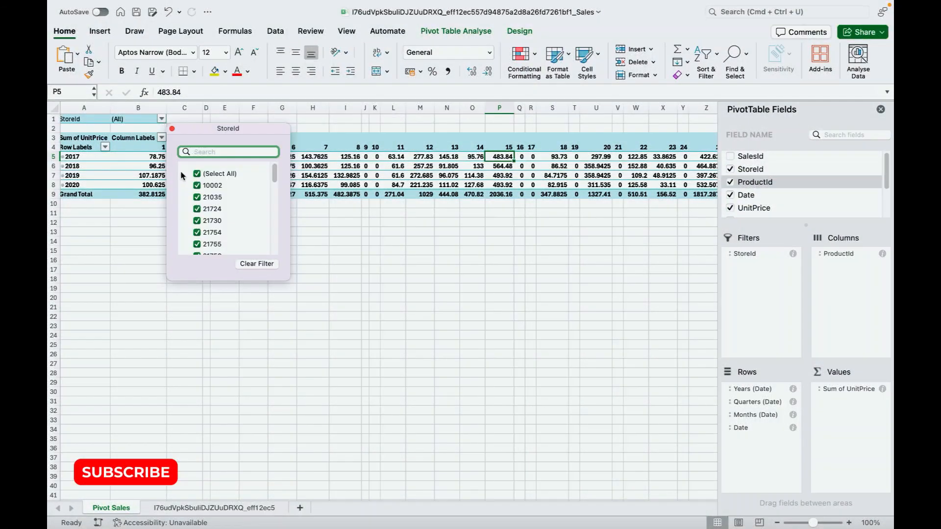
left_click(197, 174)
left_click(198, 184)
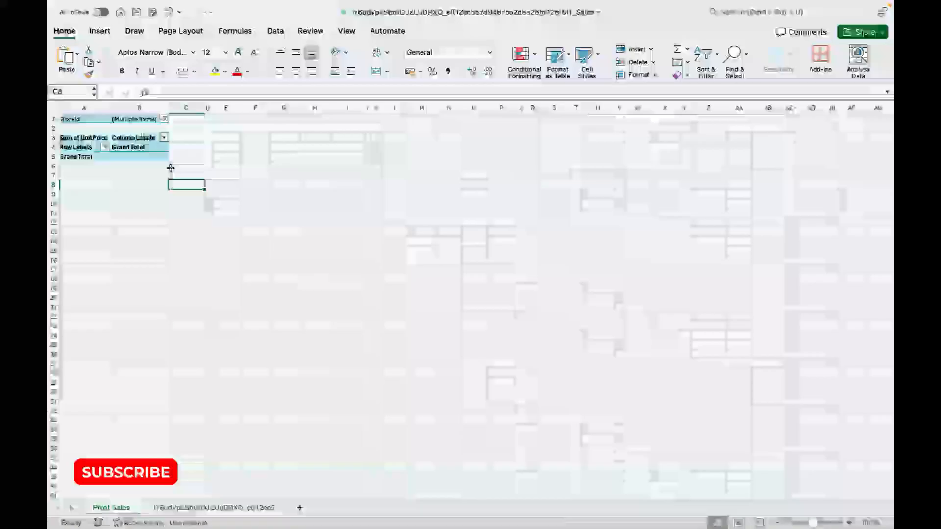
left_click(164, 121)
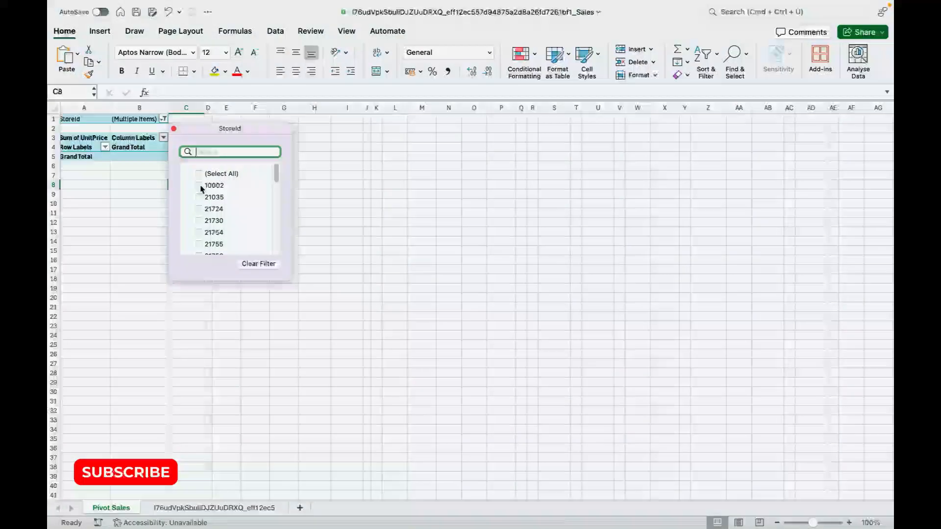
left_click(246, 288)
left_click(183, 225)
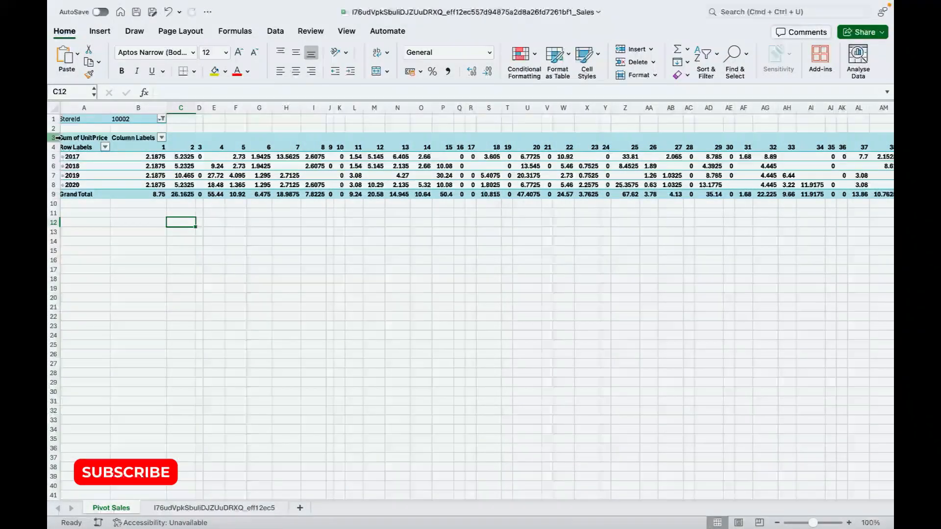
Step: Expand 2017 into quarters and Qtr1 into months, collapse 2017 again, and examine the yearly figures across the products
left_click(63, 157)
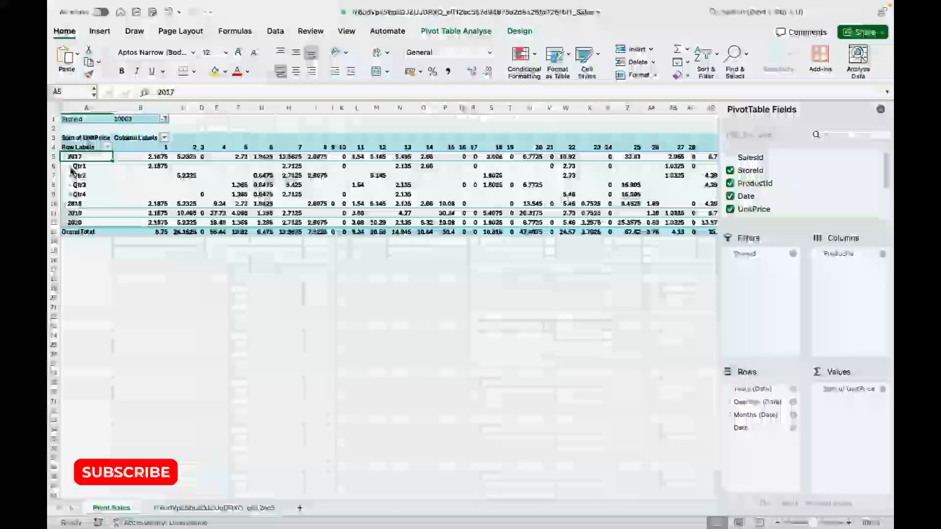
left_click(70, 168)
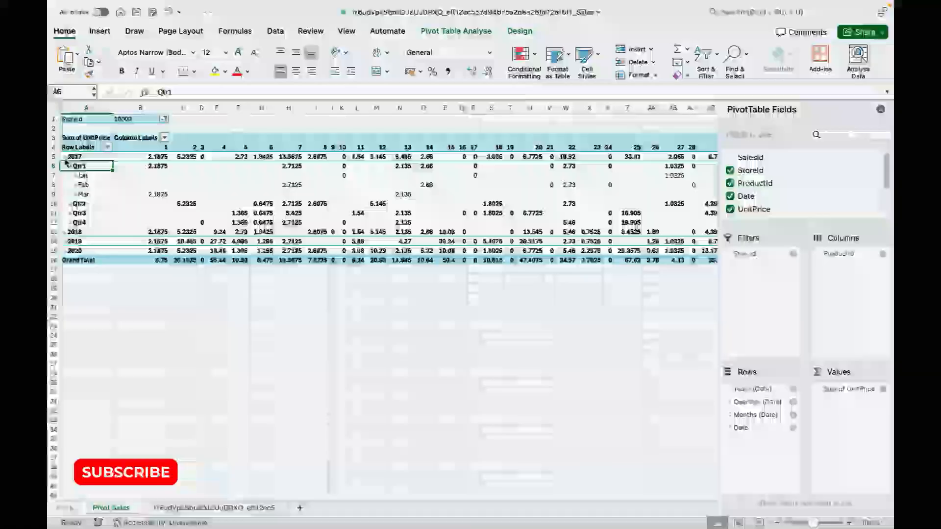
left_click(66, 157)
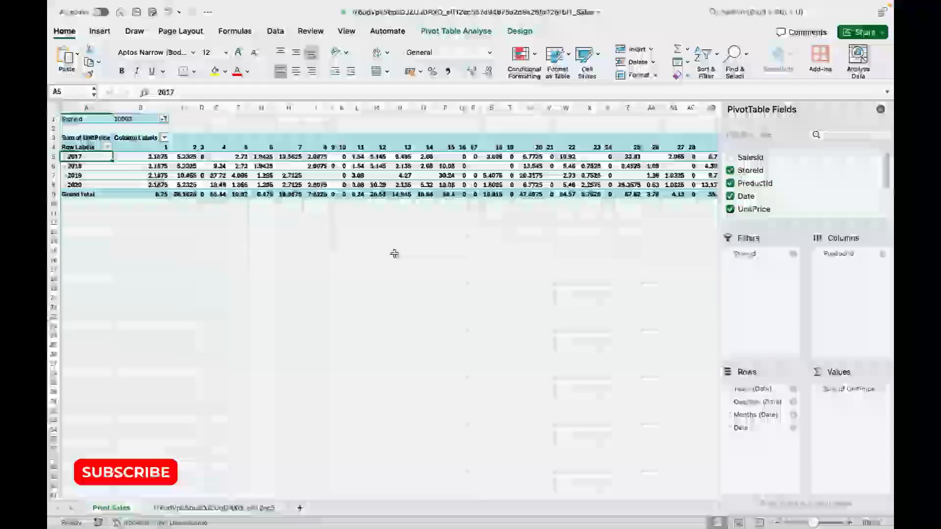
scroll(394, 253, "right", 3)
scroll(395, 253, "right", 10)
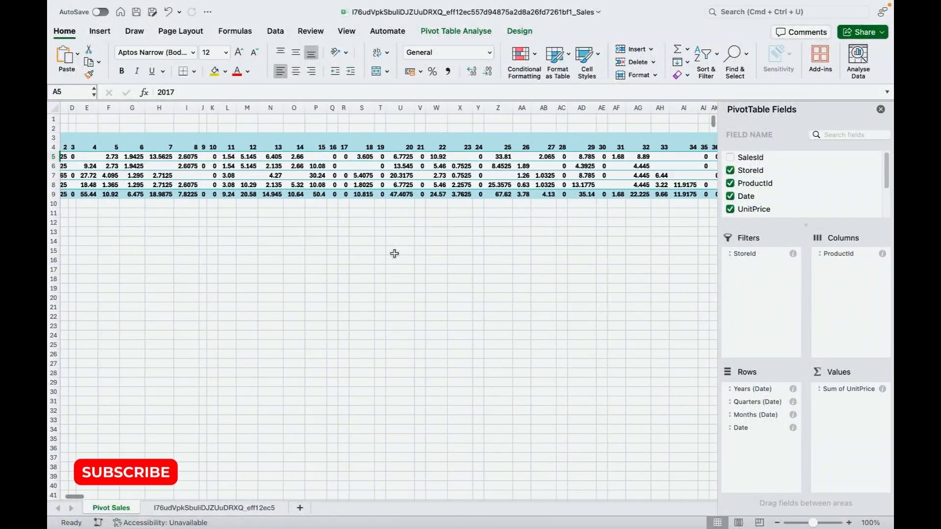
scroll(395, 253, "left", 15)
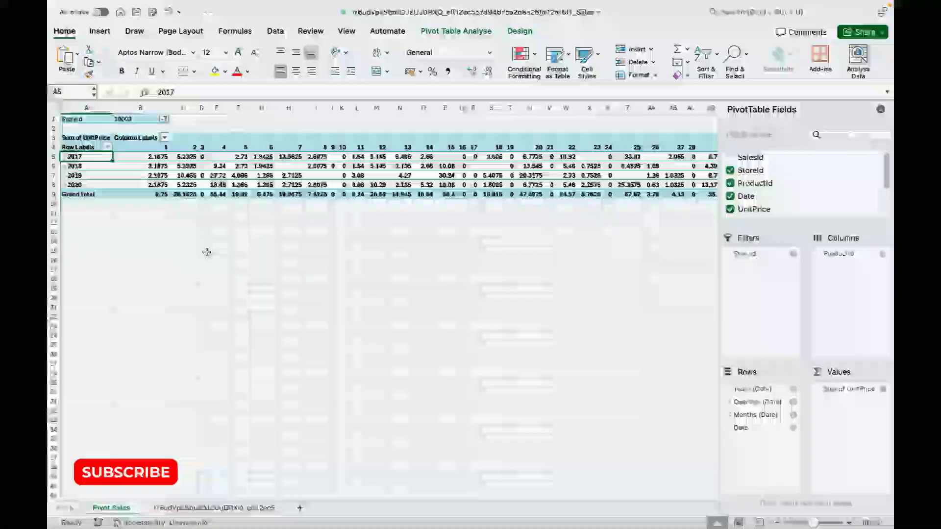
Step: Move the ProductId field from Columns to Filters and filter the pivot table to product 1 only
left_click_drag(833, 257, 762, 277)
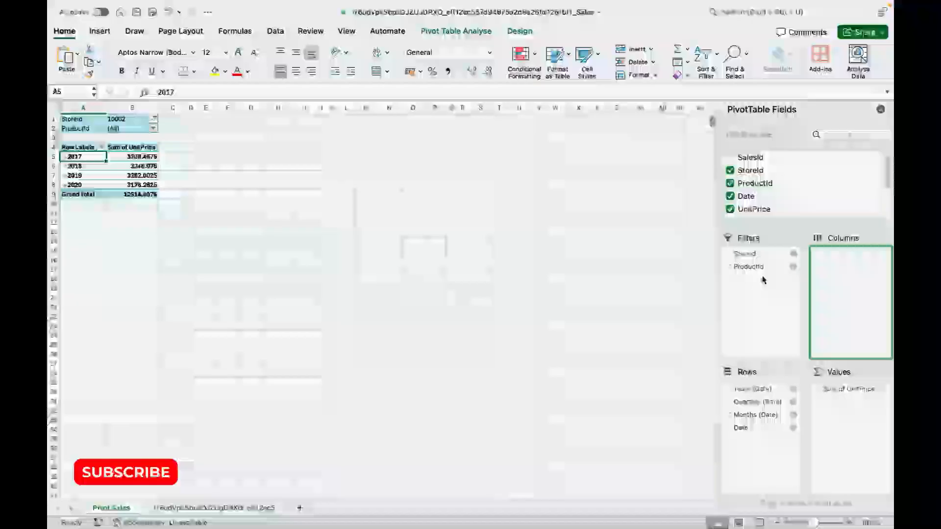
left_click(154, 128)
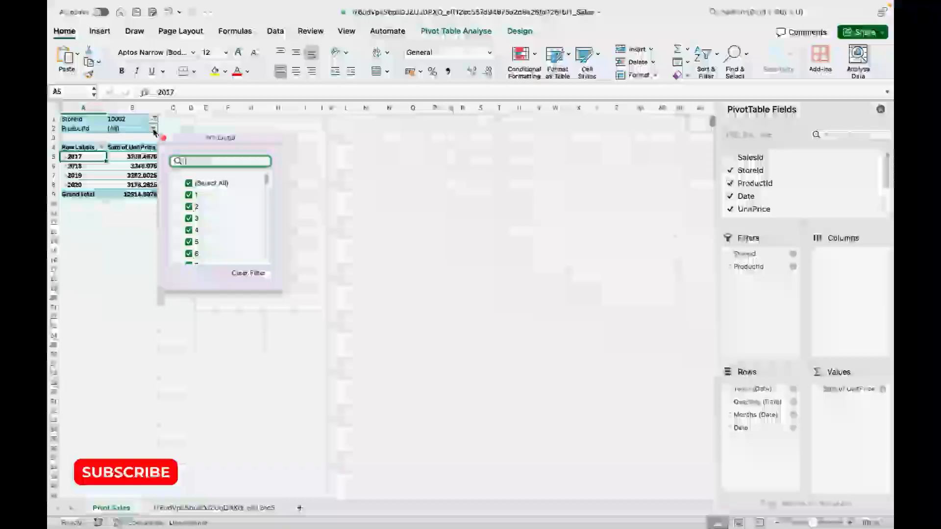
left_click(189, 182)
left_click(190, 195)
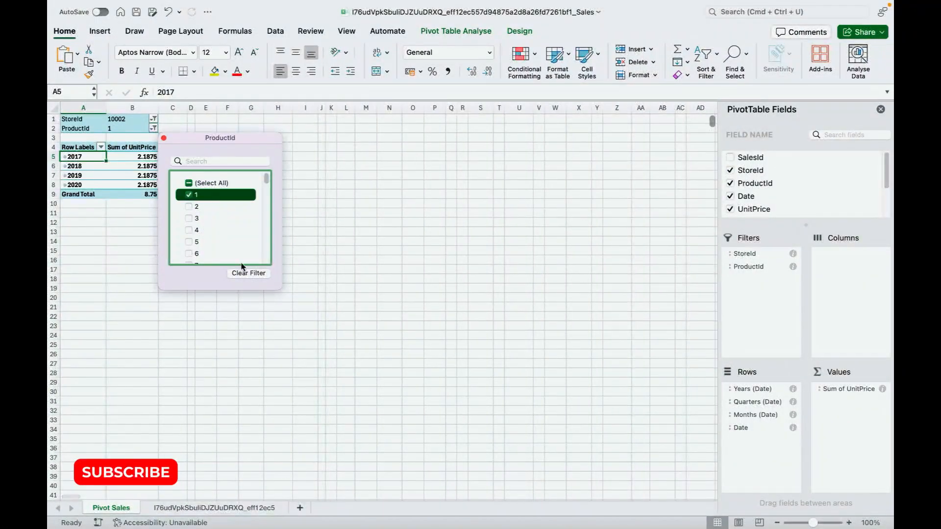
Step: Switch the ProductId filter to product 2 only and close the filter list
left_click(189, 195)
left_click(189, 207)
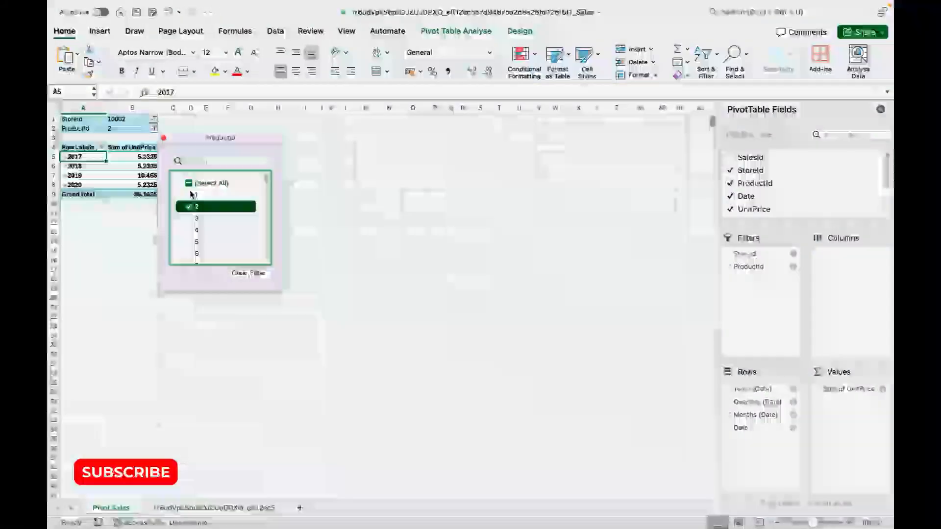
left_click(299, 258)
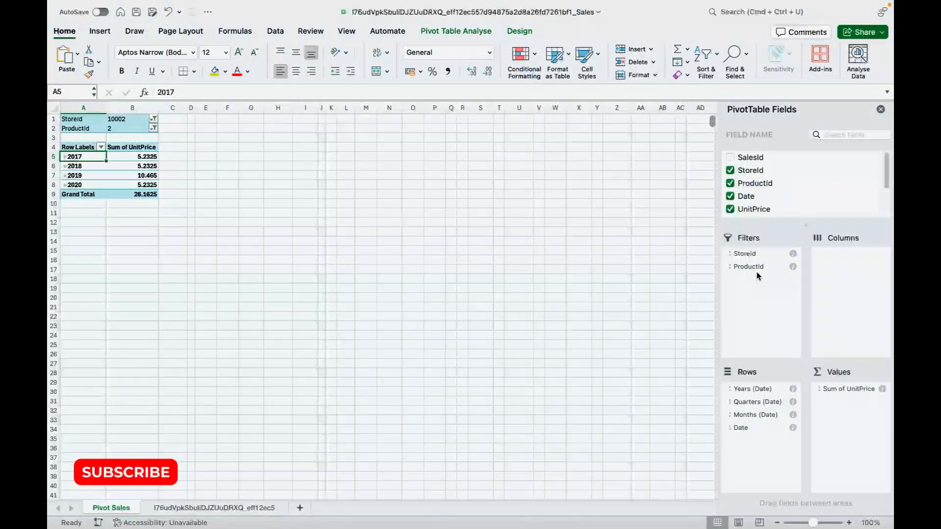
Step: Remove the ProductId field from the pivot table and reset the StoreId filter to include all stores
left_click_drag(745, 266, 826, 212)
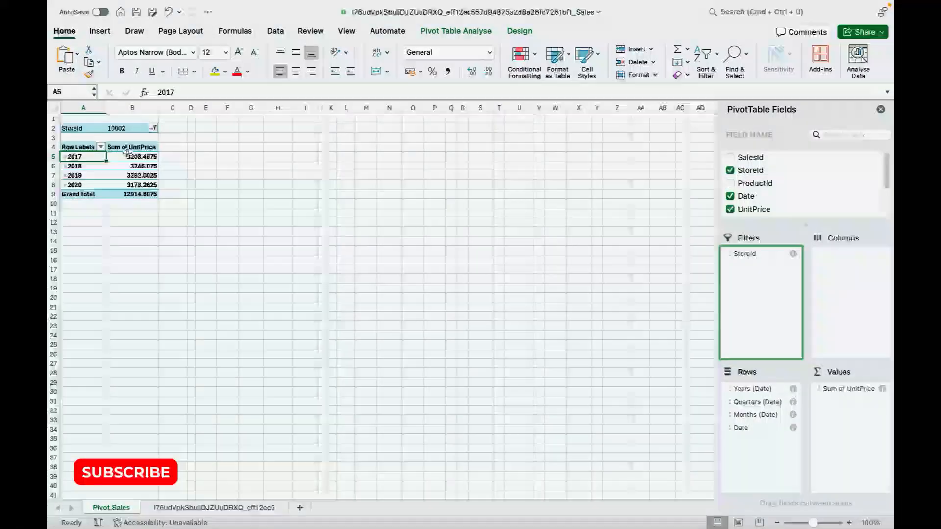
left_click(153, 128)
left_click(206, 183)
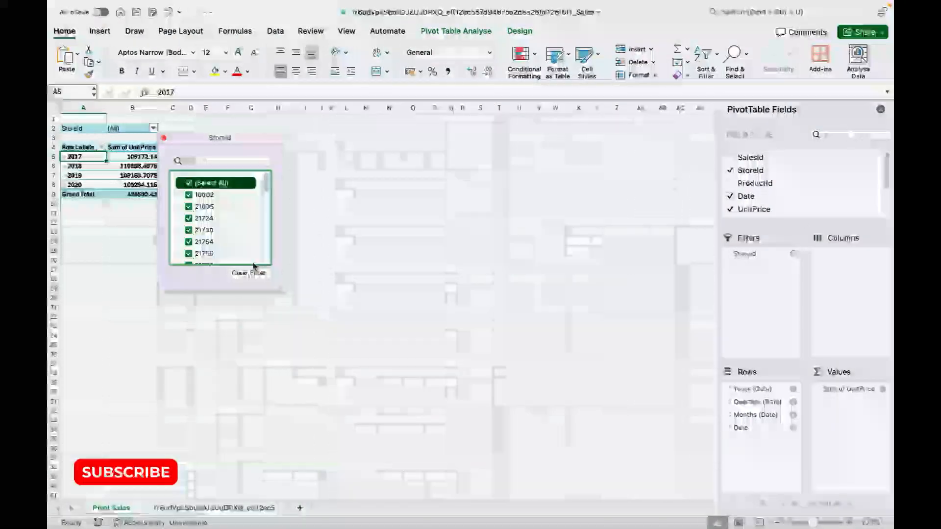
Step: Filter the pivot table by StoreId to show store 10002 only, and close the filter list
left_click(342, 260)
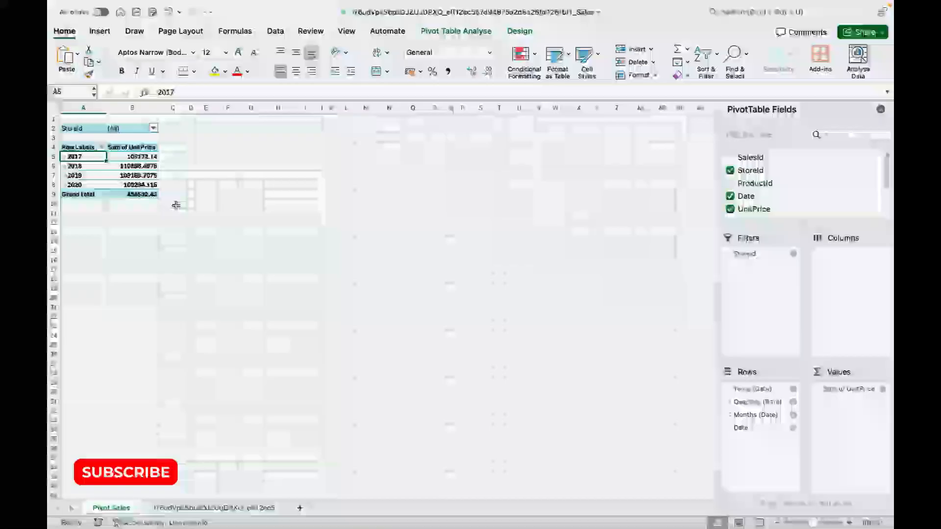
left_click(154, 129)
left_click(189, 183)
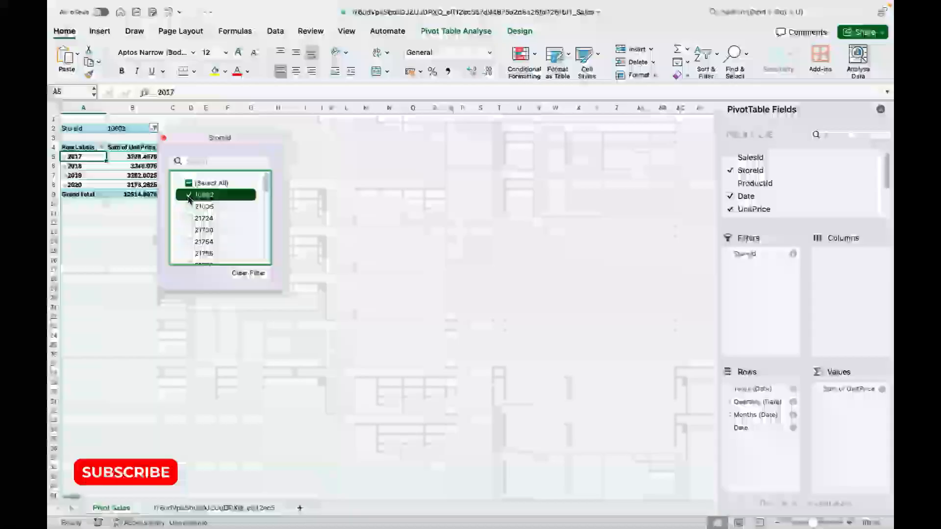
left_click(188, 195)
left_click(317, 288)
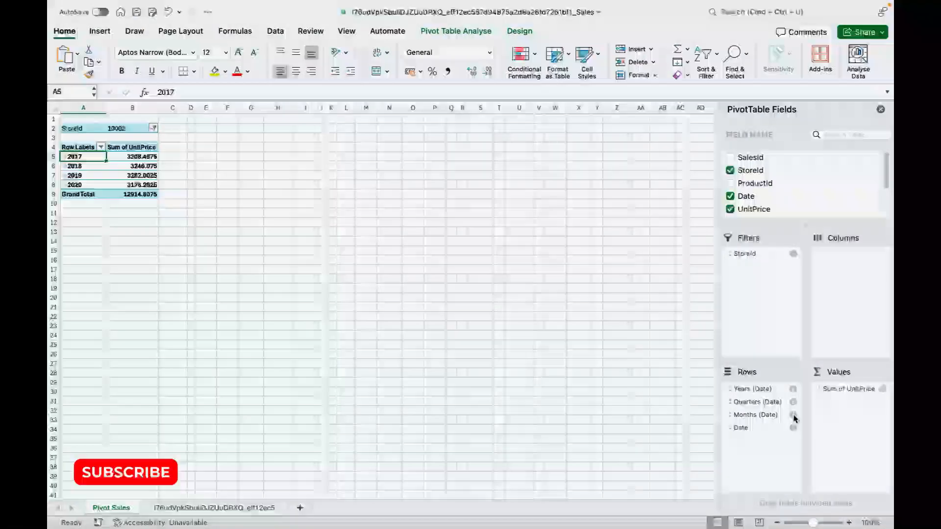
Step: Remove the Months (Date), Quarters (Date) and Years (Date) fields from the pivot table, leaving only Date in Rows
left_click(732, 417)
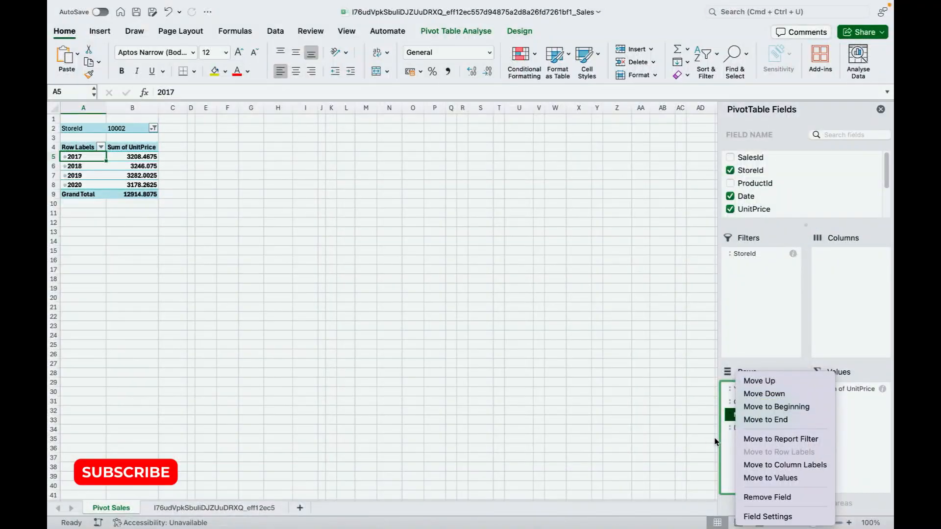
left_click(729, 446)
scroll(738, 186, "down", 2)
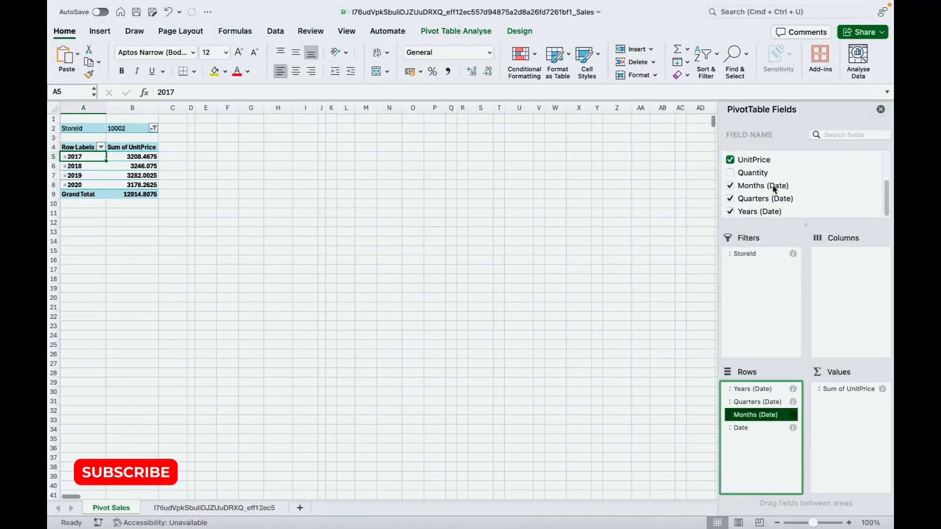
left_click(730, 186)
left_click(731, 199)
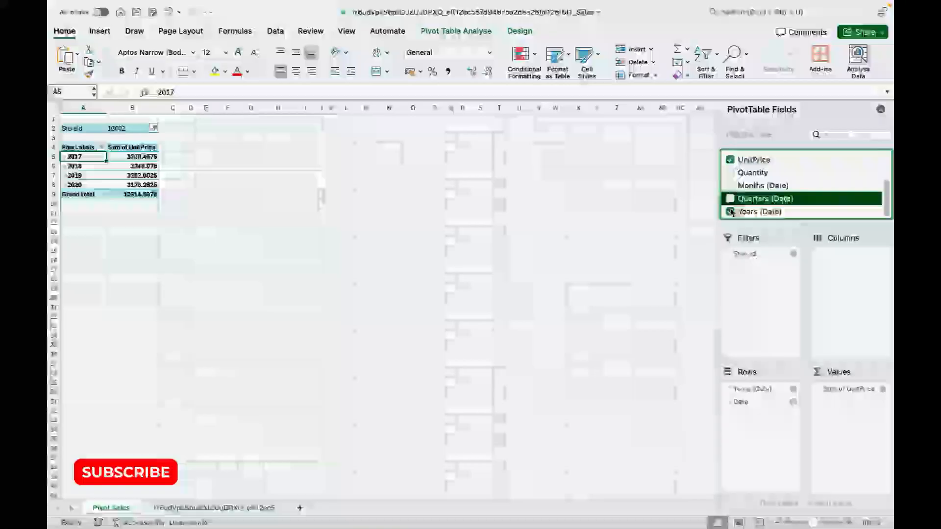
left_click(731, 211)
left_click(597, 232)
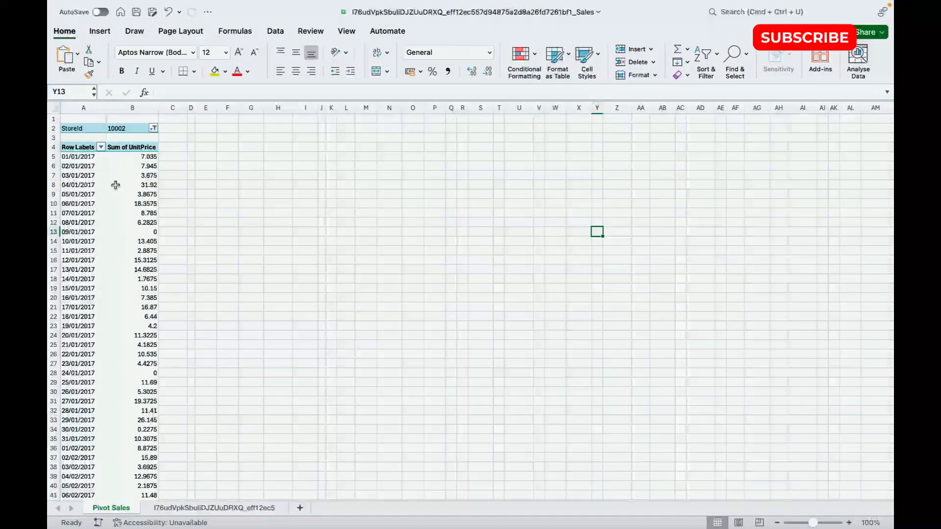
Step: Examine the daily UnitPrice sums for store 10002 from the start of 2017 into 2018
scroll(176, 321, "down", 5)
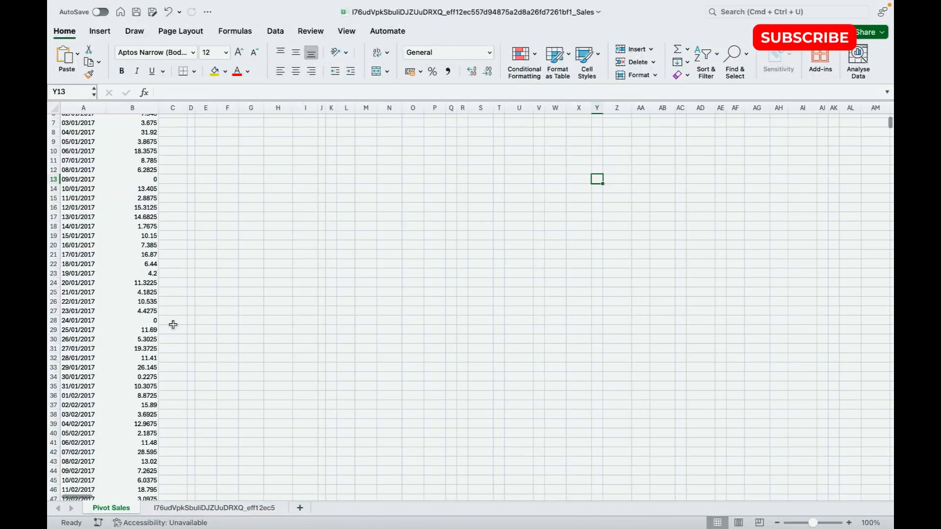
scroll(192, 333, "down", 2)
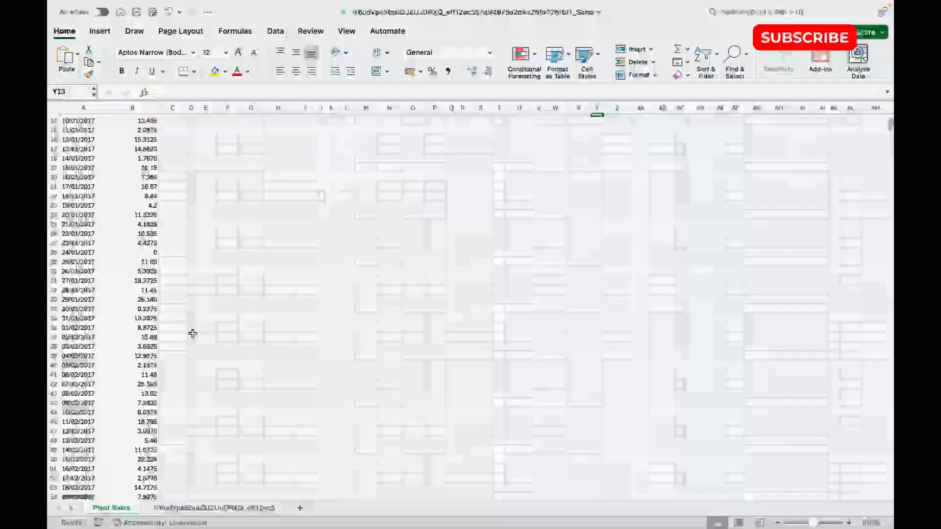
scroll(192, 334, "up", 3)
scroll(192, 333, "up", 3)
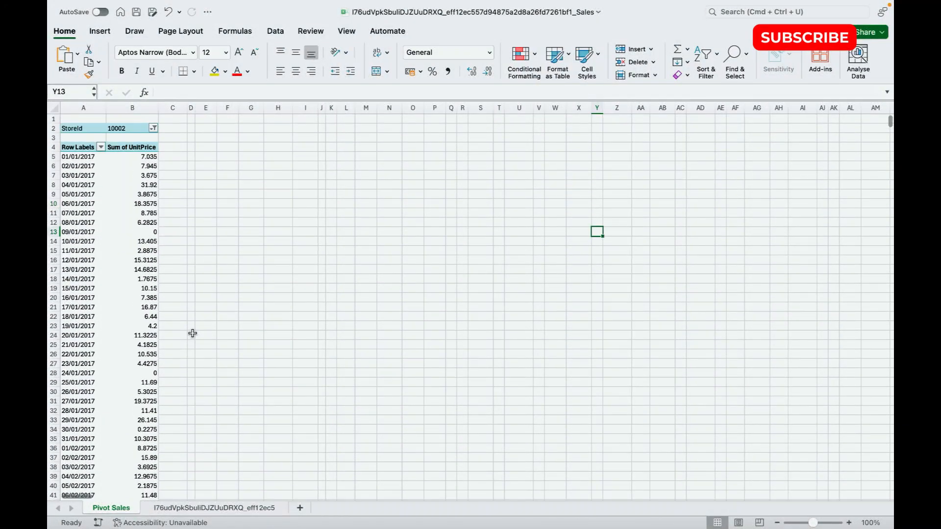
scroll(193, 333, "down", 10)
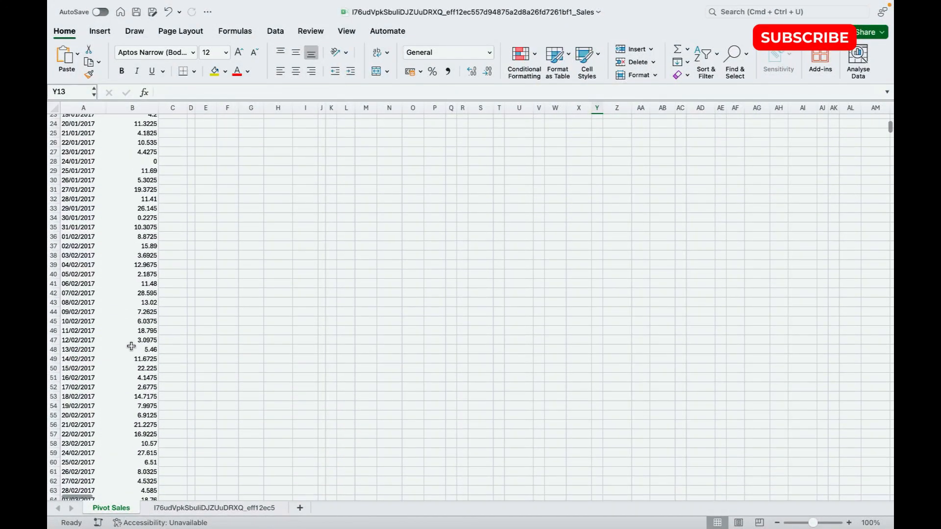
scroll(130, 350, "down", 17)
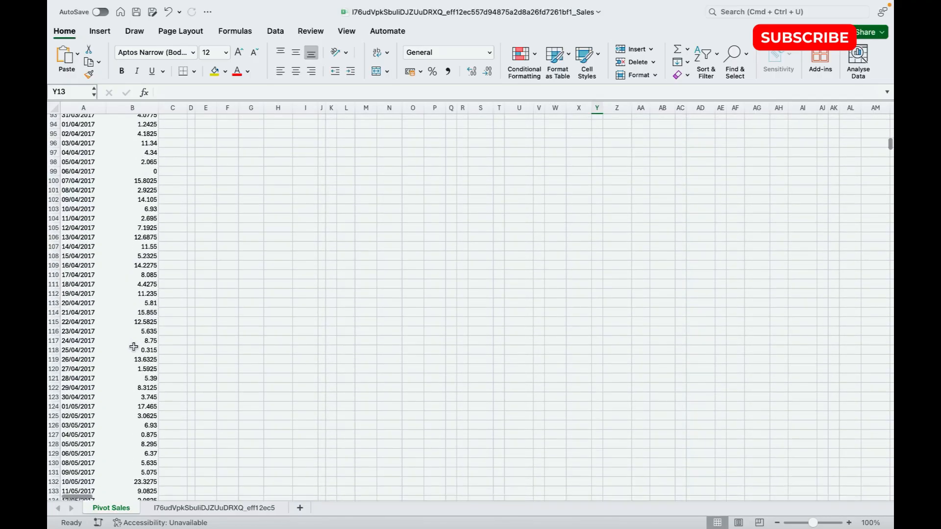
scroll(338, 363, "up", 20)
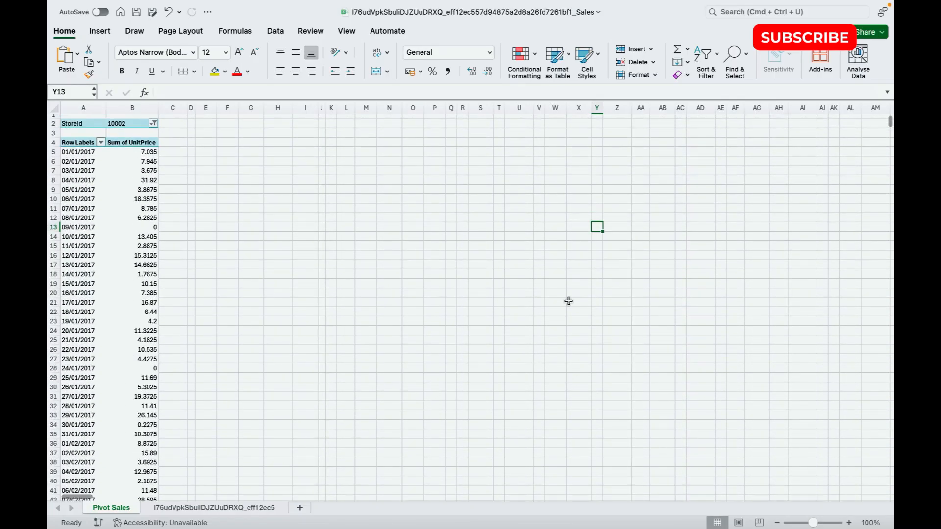
scroll(880, 189, "down", 20)
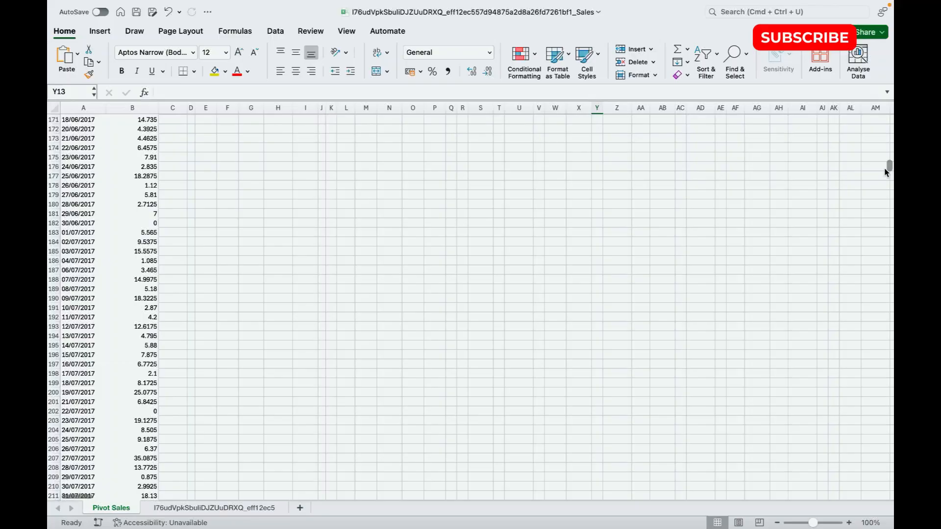
scroll(883, 186, "down", 20)
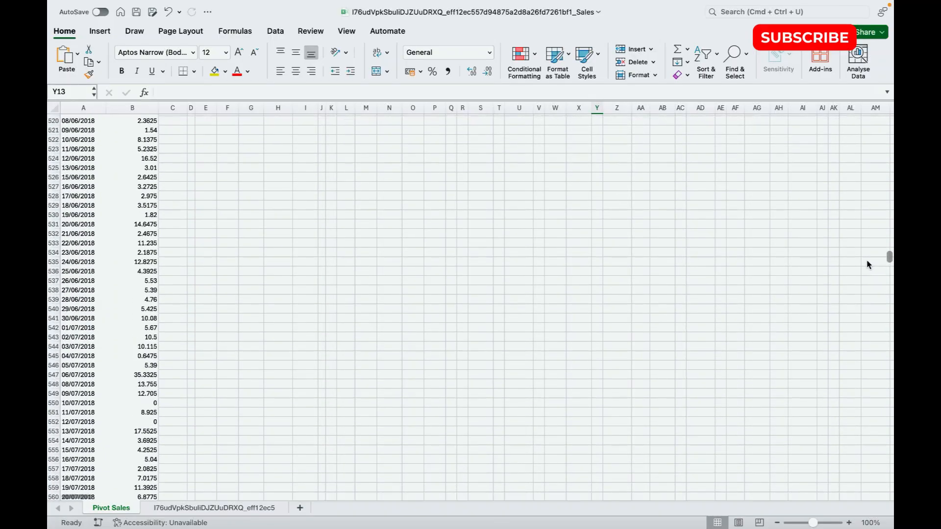
scroll(865, 274, "up", 20)
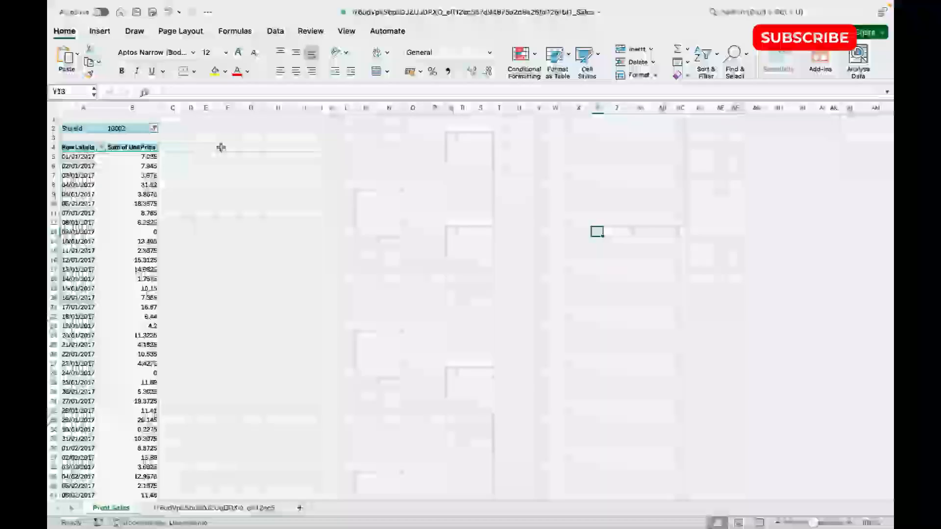
Step: Remove the Date field from Rows and move StoreId from Filters to Rows
left_click(136, 130)
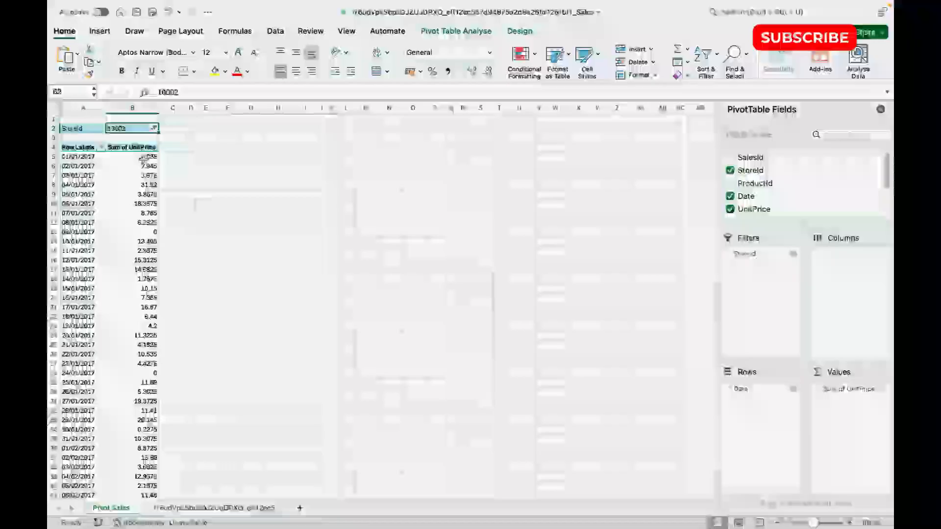
left_click_drag(747, 394, 784, 193)
left_click_drag(763, 268, 768, 404)
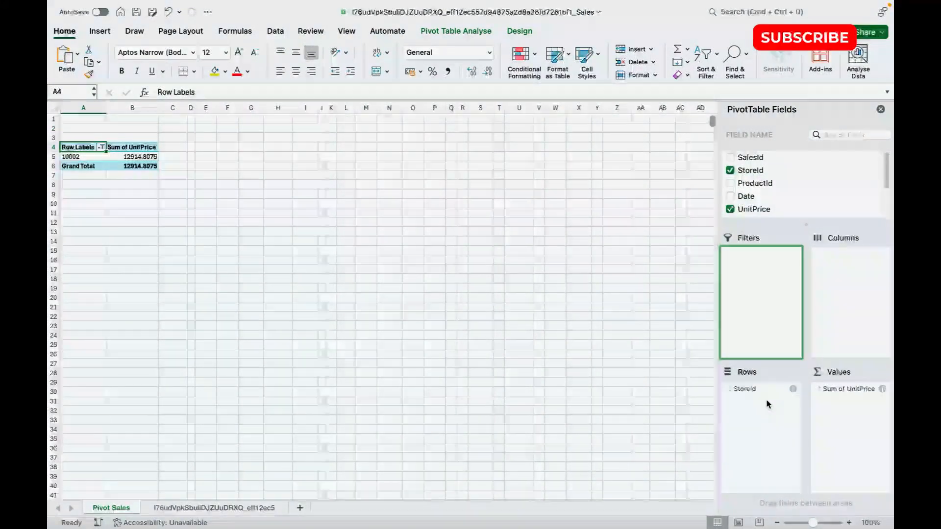
Step: Clear the filter on the StoreId row labels so that all stores are listed
left_click(101, 147)
left_click(228, 382)
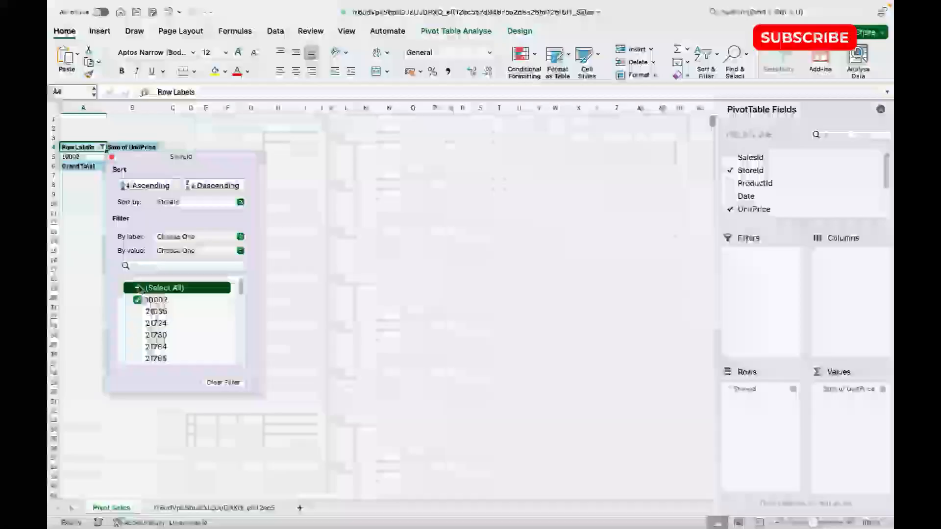
left_click(297, 286)
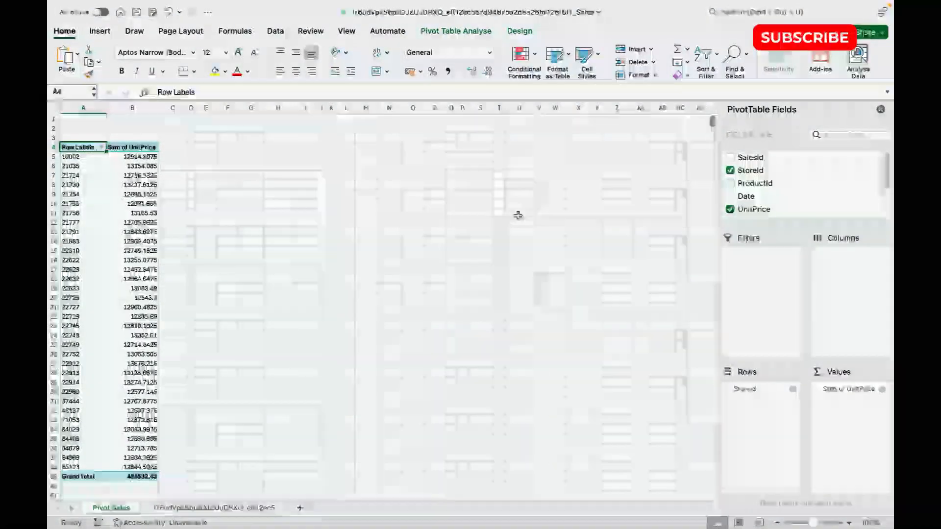
Step: Add the Date field to Filters and inspect the dates offered in its filter list
left_click_drag(745, 196, 759, 265)
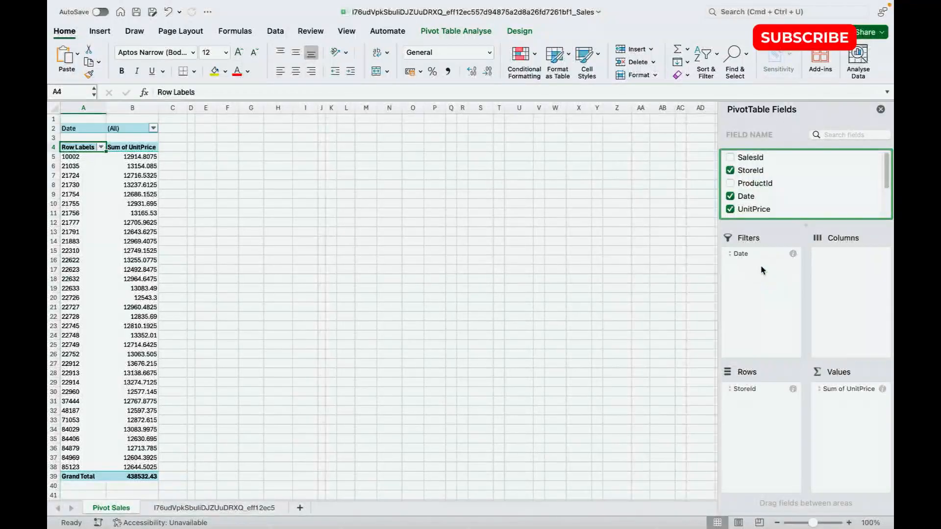
left_click(154, 128)
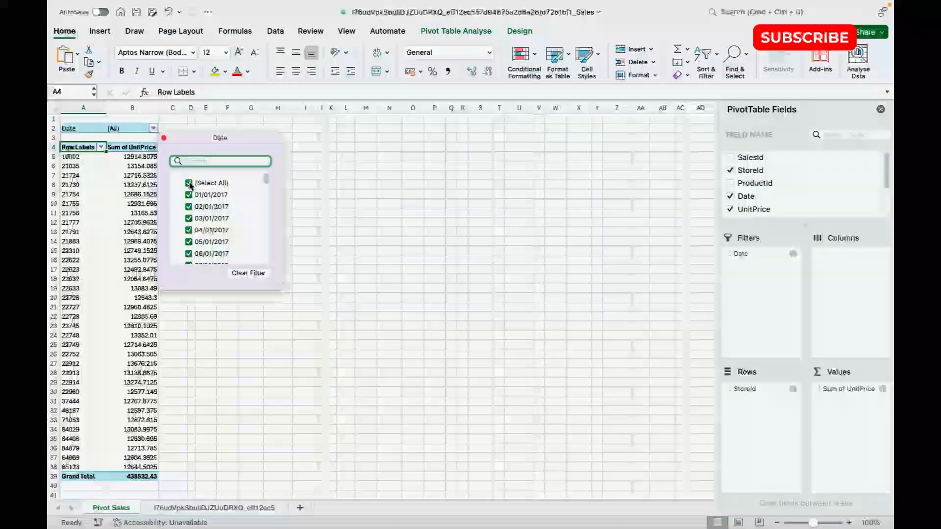
left_click(524, 219)
Step: Add the Years (Date) field to the pivot table and move it from Rows to Filters
scroll(740, 206, "down", 3)
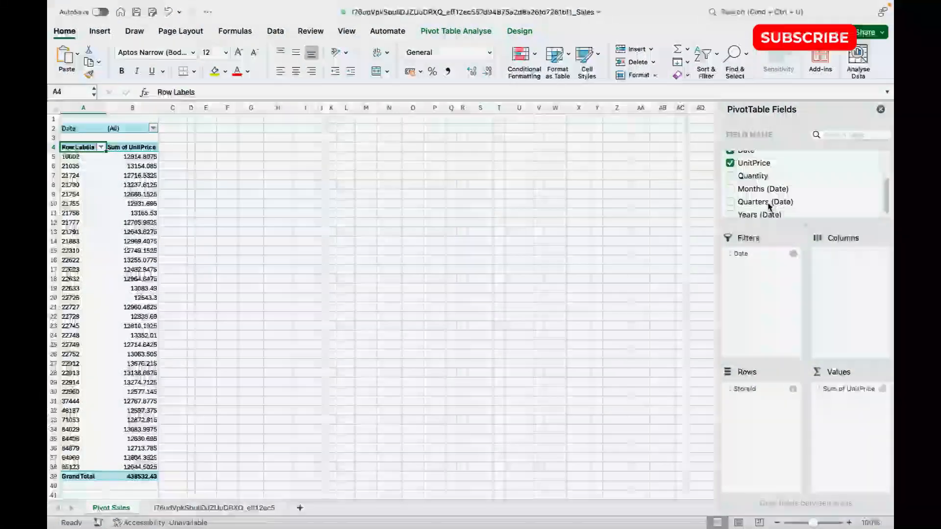
left_click(737, 213)
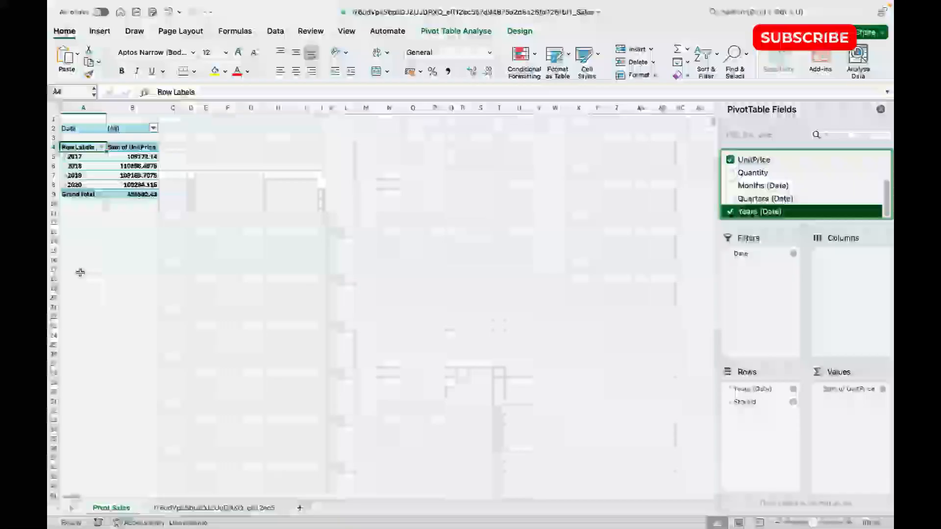
left_click(762, 392)
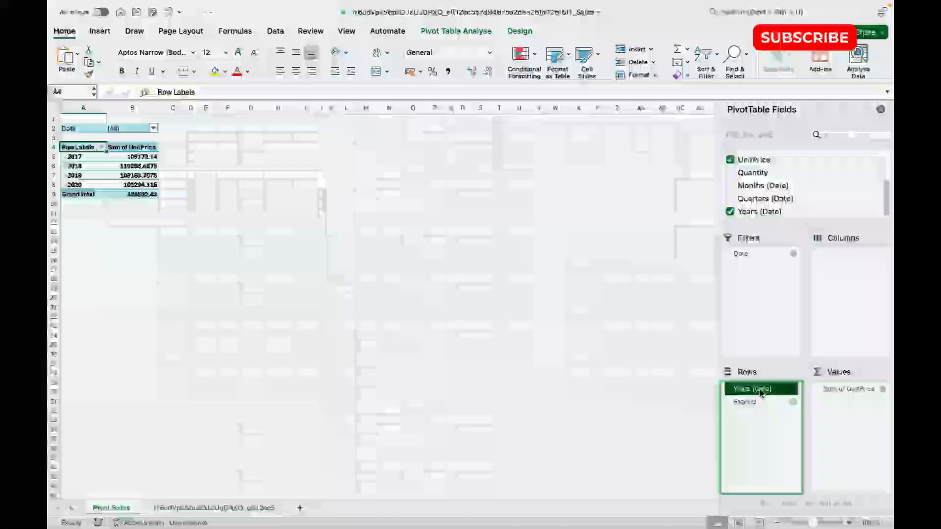
left_click_drag(763, 394, 757, 279)
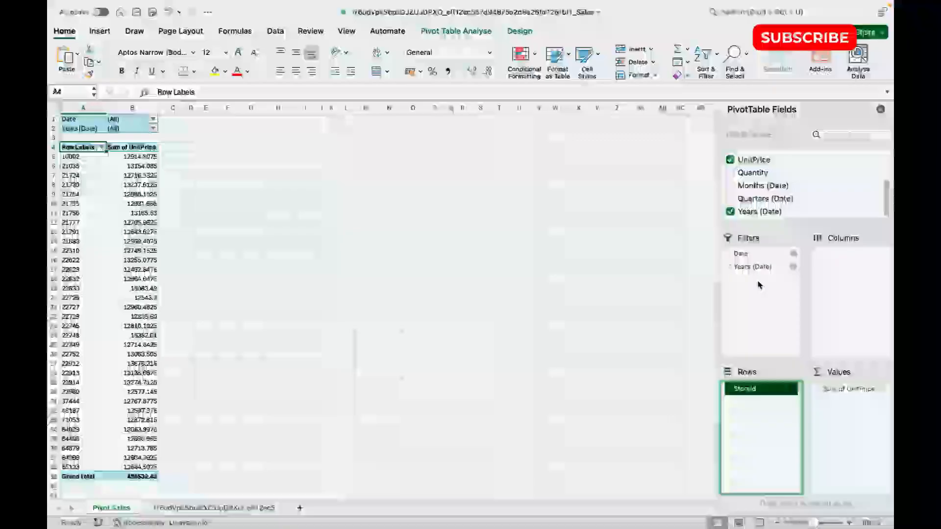
Step: Check the options of the Years (Date) filter, leaving all selected, and remove the Date field from Filters
left_click(154, 128)
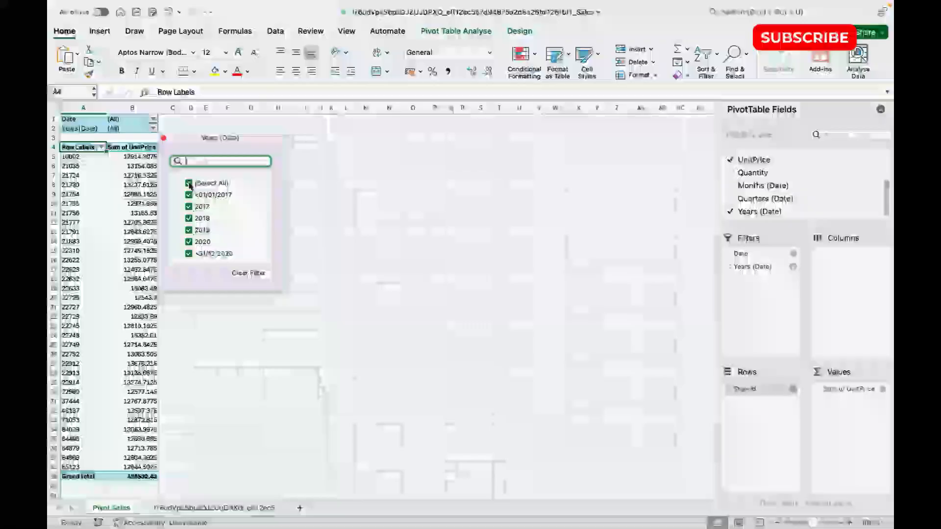
left_click(190, 183)
left_click(189, 183)
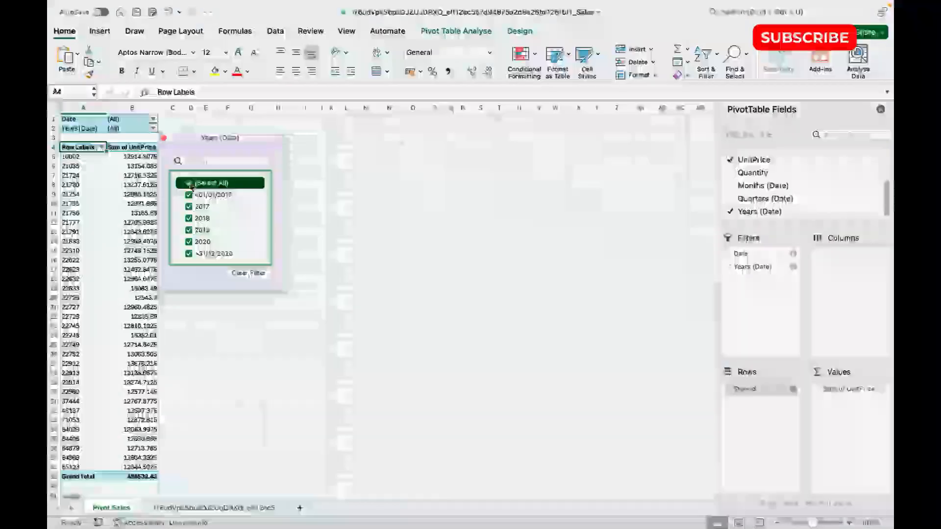
left_click(362, 193)
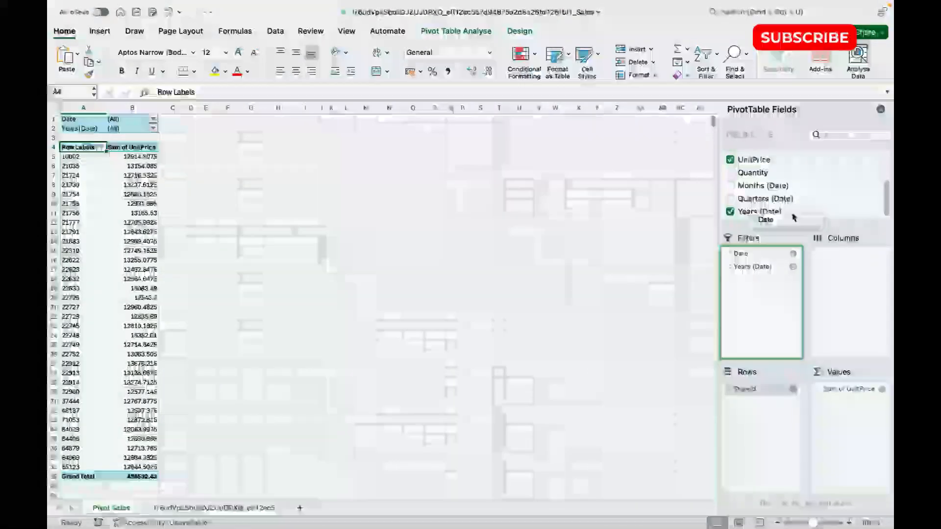
left_click_drag(759, 246, 810, 205)
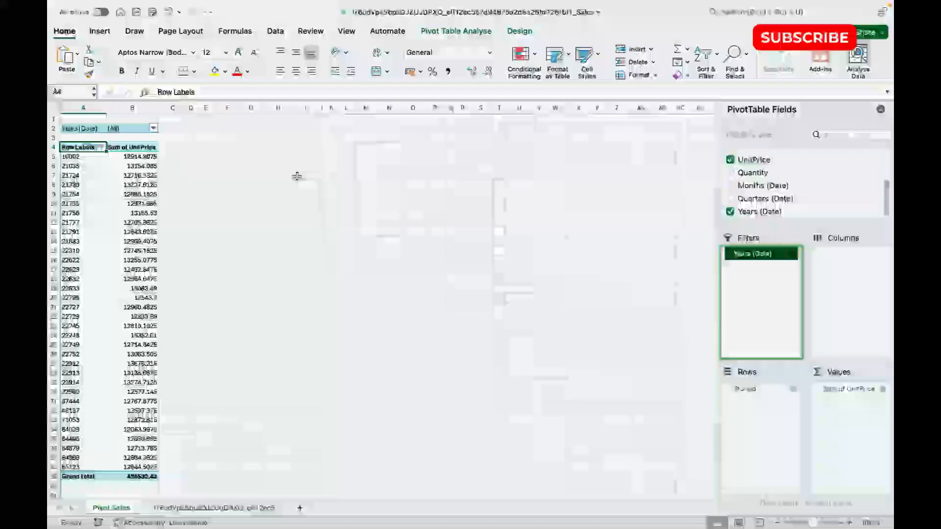
Step: Filter the pivot table by Years (Date) to show 2017 only
left_click(153, 128)
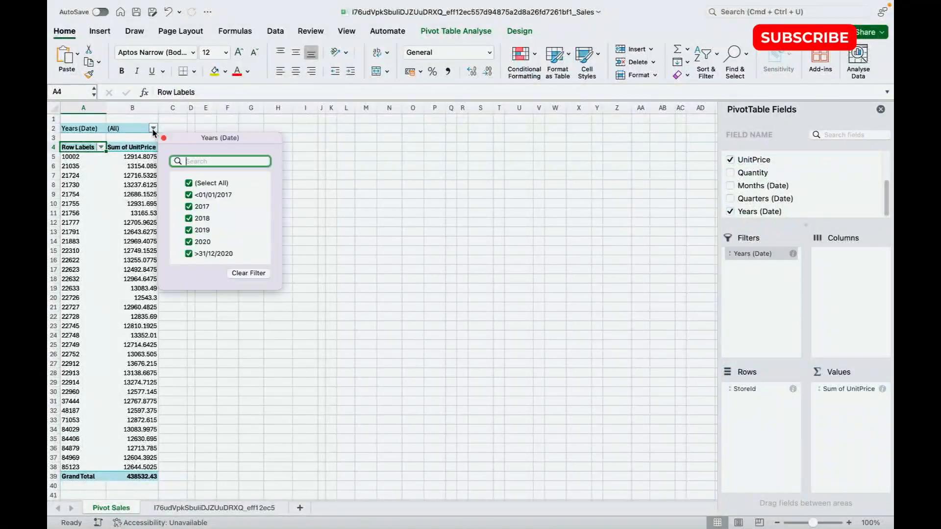
left_click(190, 184)
left_click(189, 207)
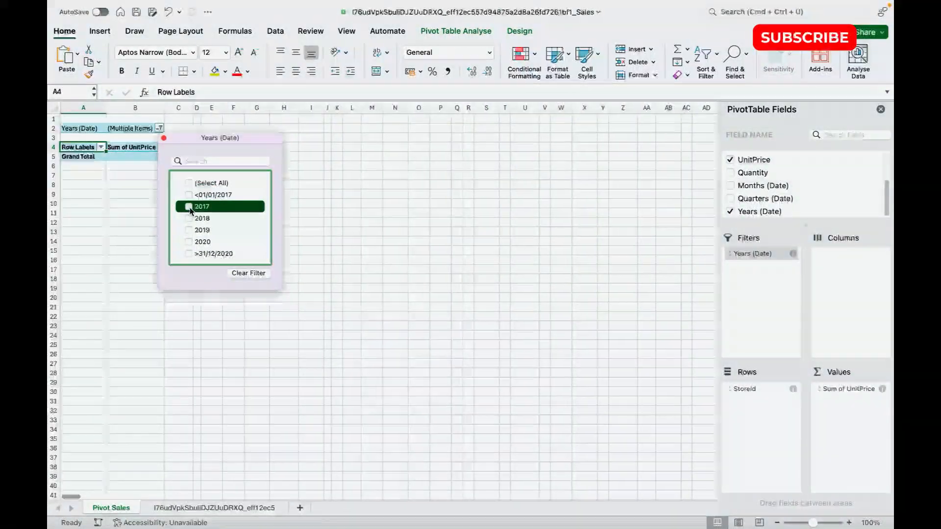
left_click(291, 286)
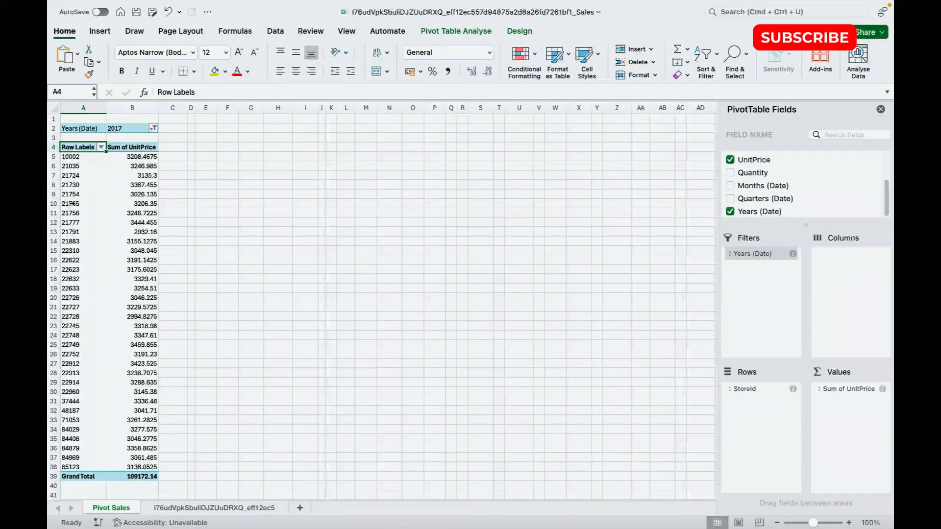
Step: Switch the Years (Date) filter to 2018 only and close the filter list
left_click(153, 128)
left_click(188, 219)
left_click(188, 207)
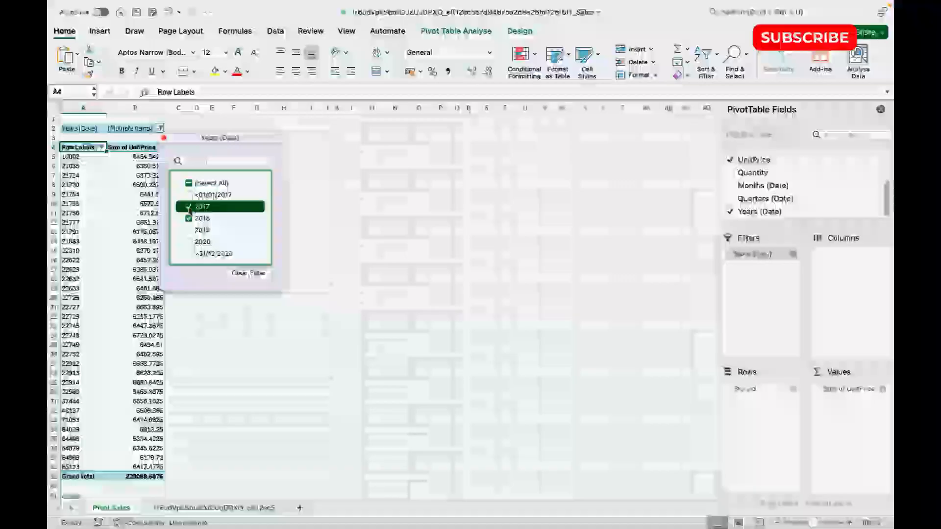
left_click(288, 265)
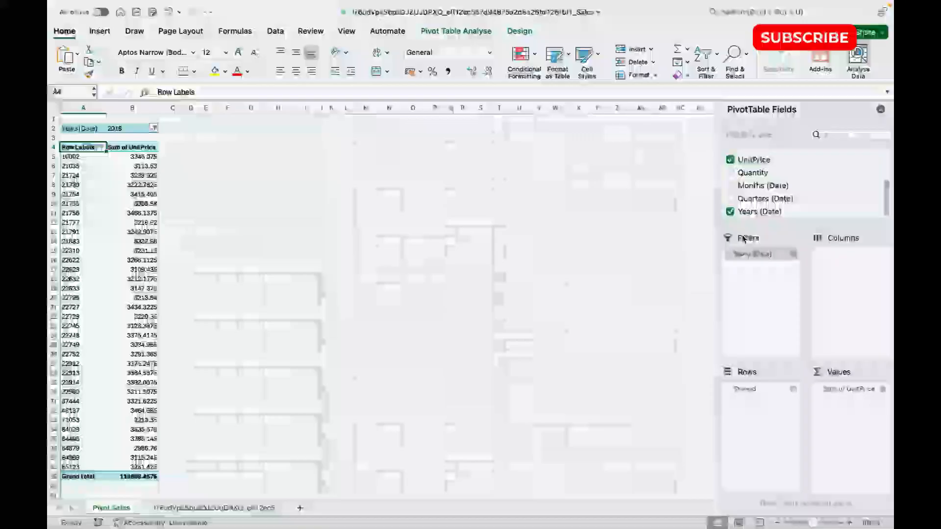
left_click(847, 262)
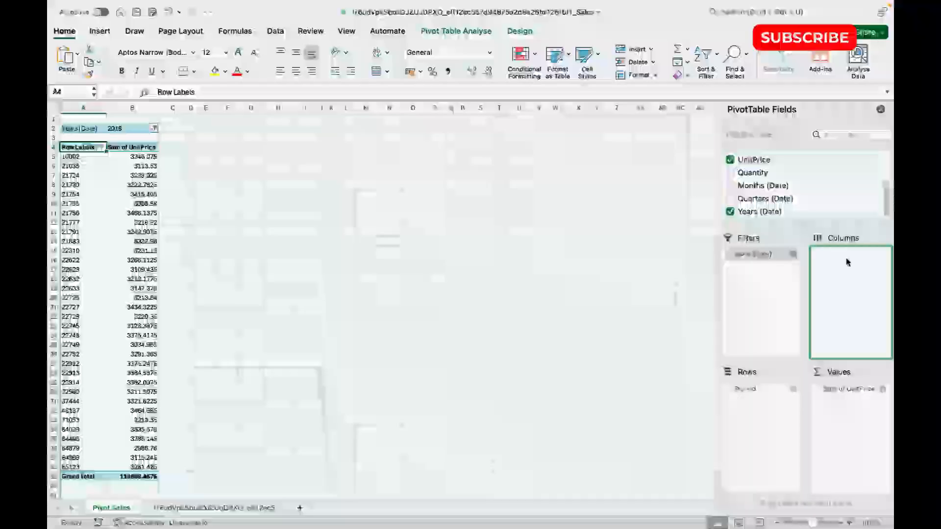
left_click(740, 407)
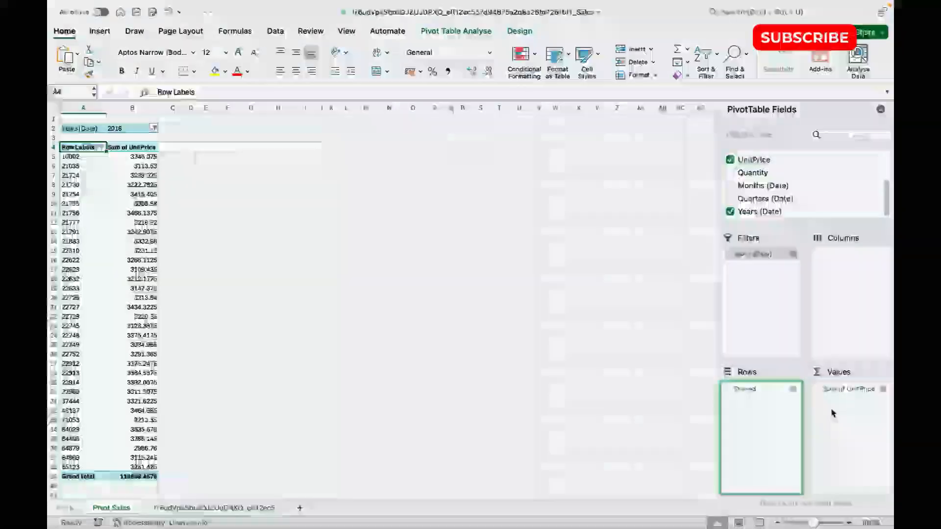
left_click(849, 390)
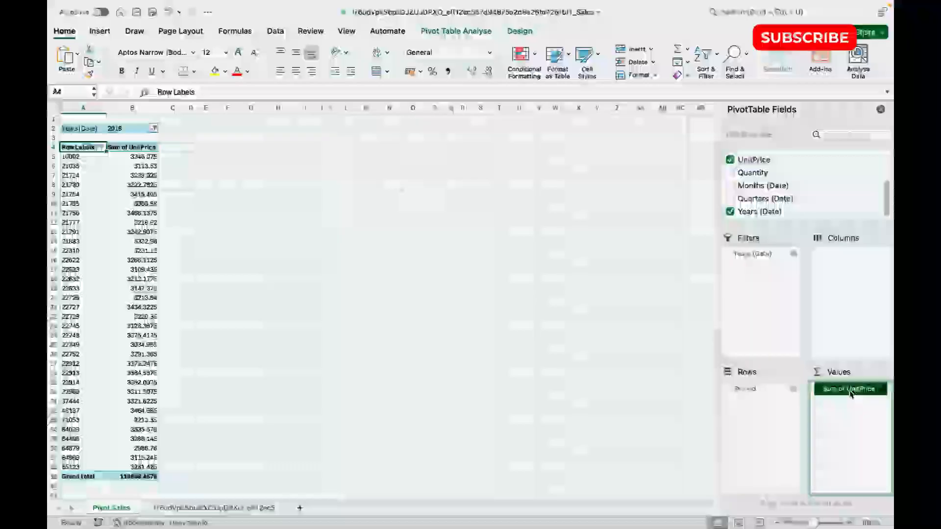